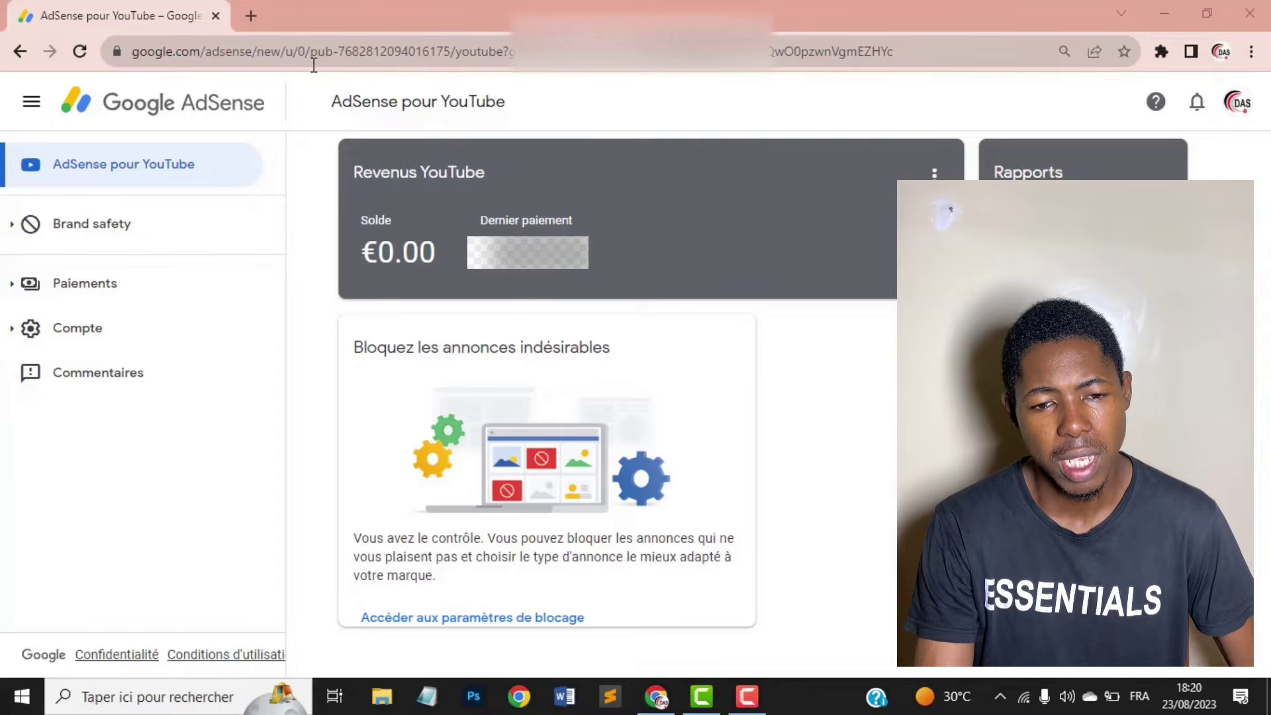
- Open a new browser tab and search the web for "google"
click(251, 17)
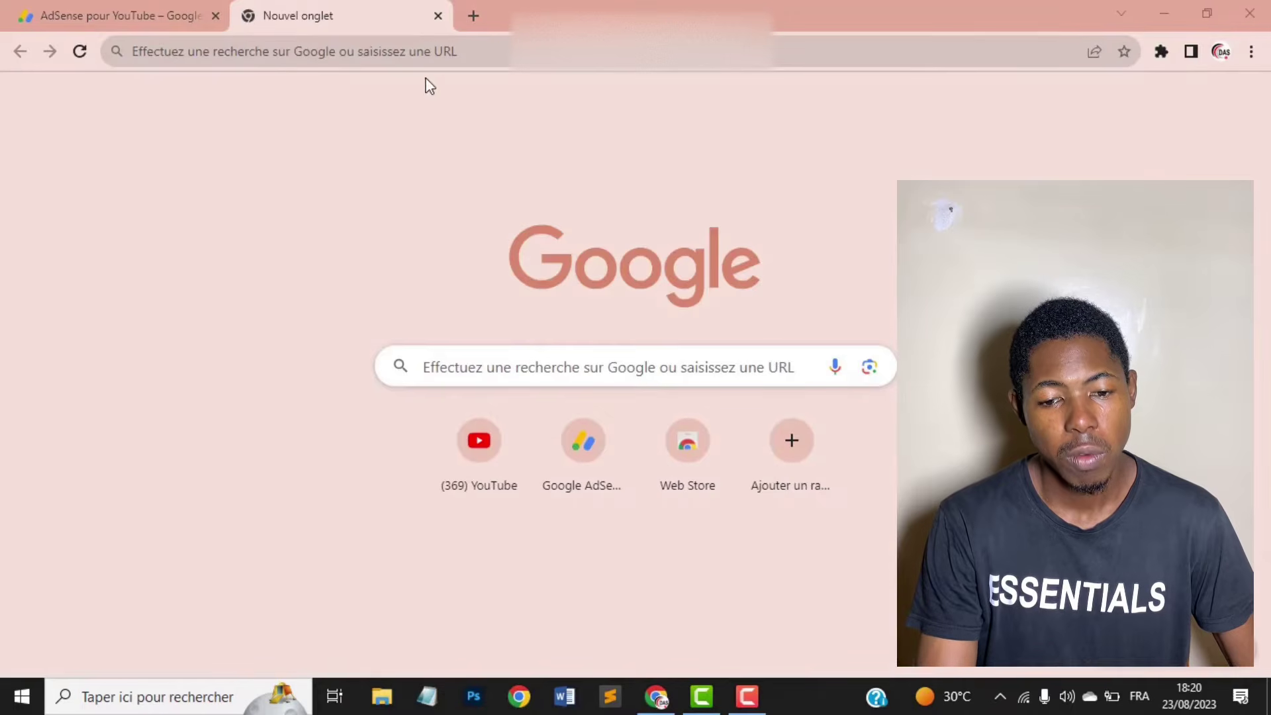
click(490, 366)
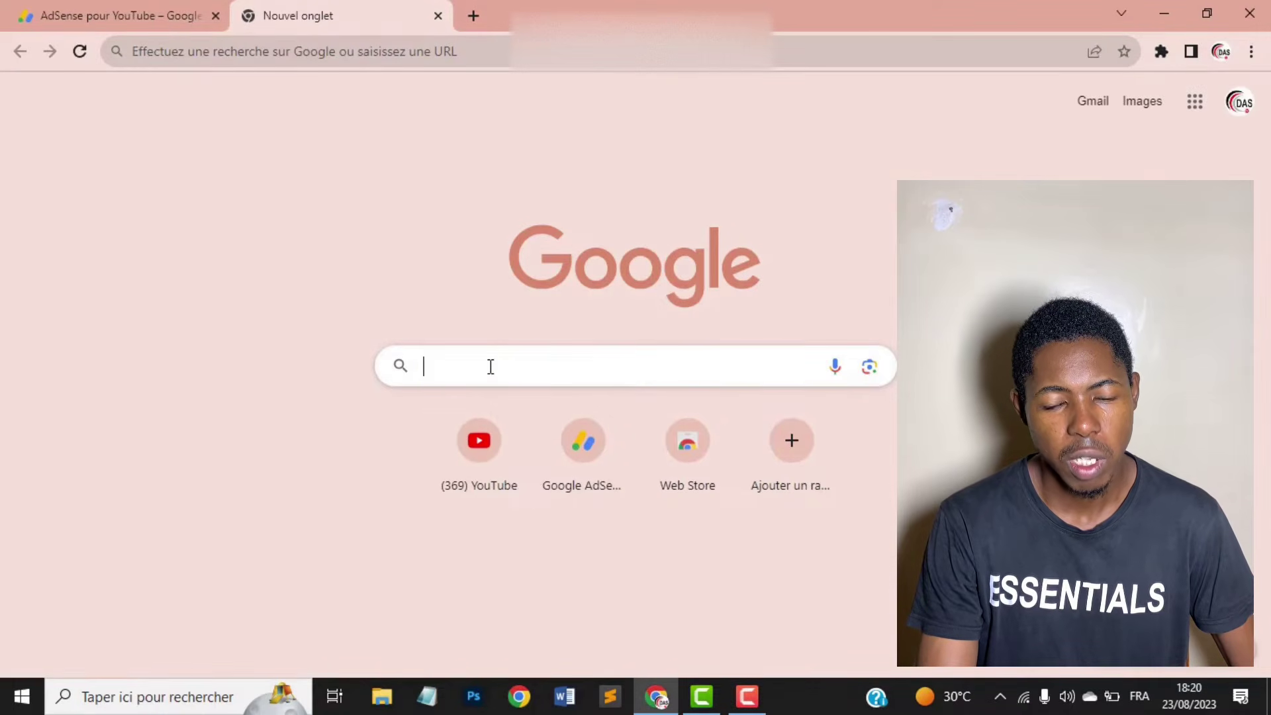
text(google)
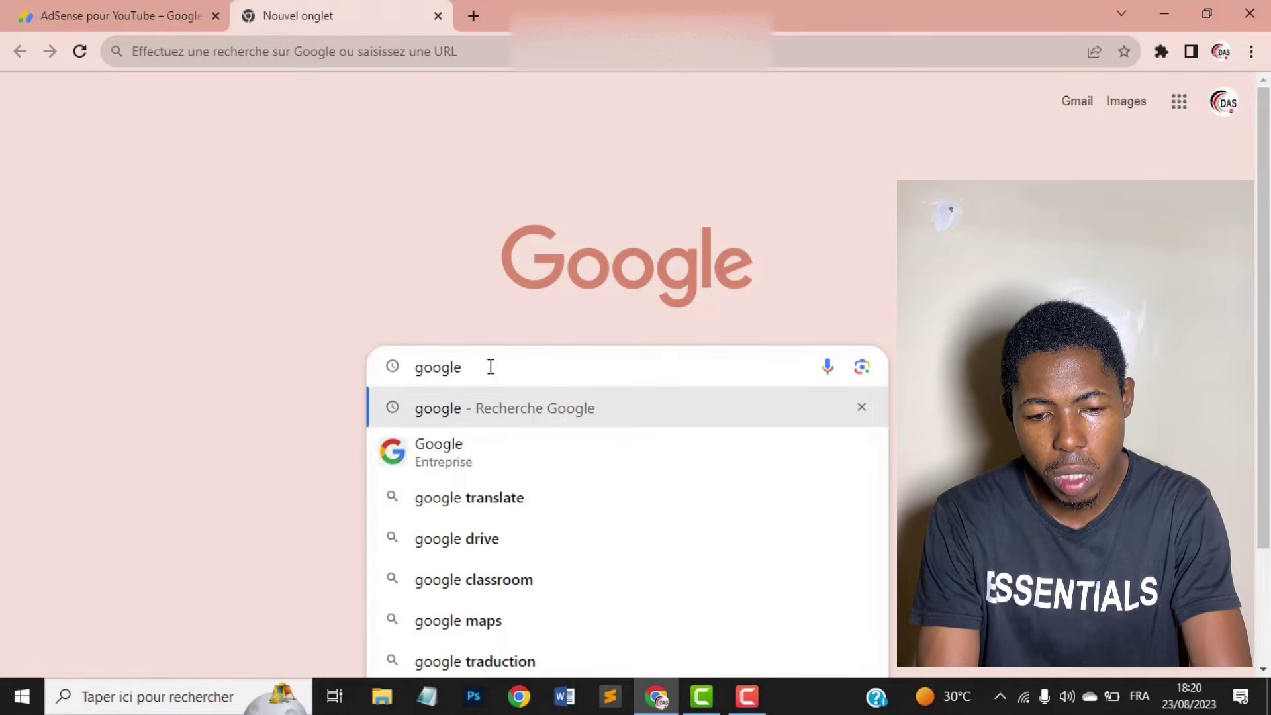
key(Return)
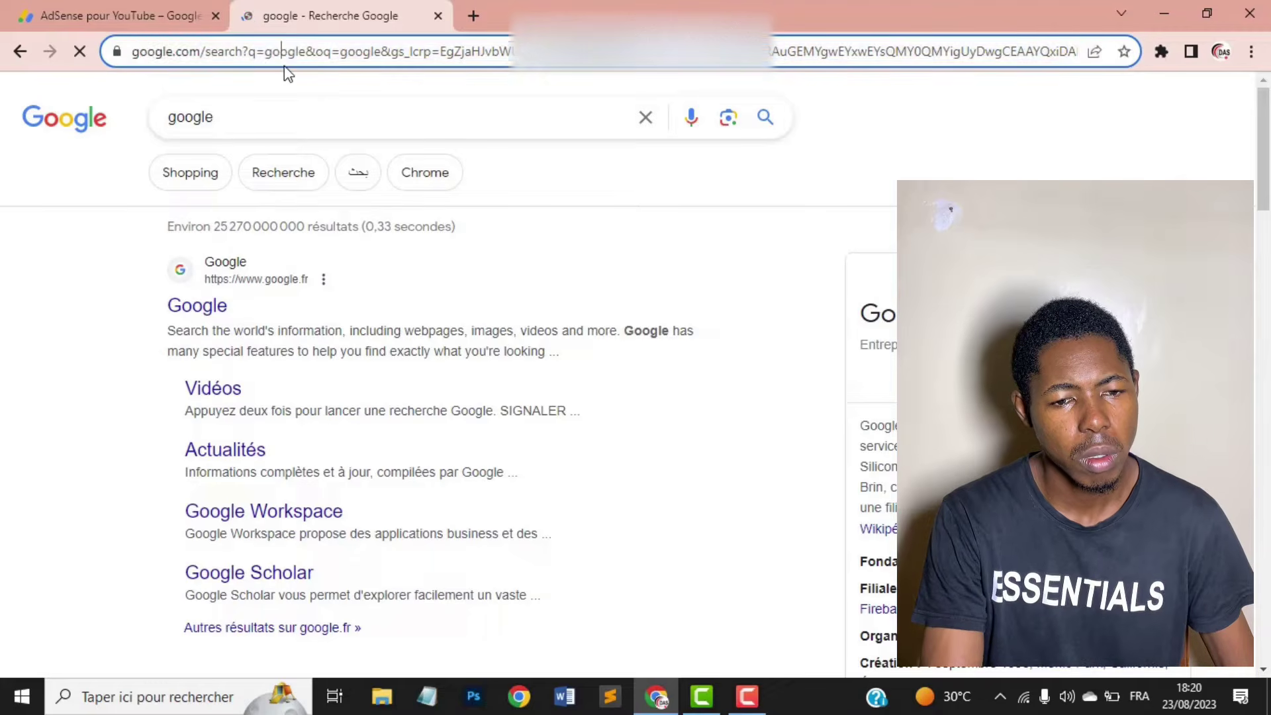
click(265, 61)
click(264, 57)
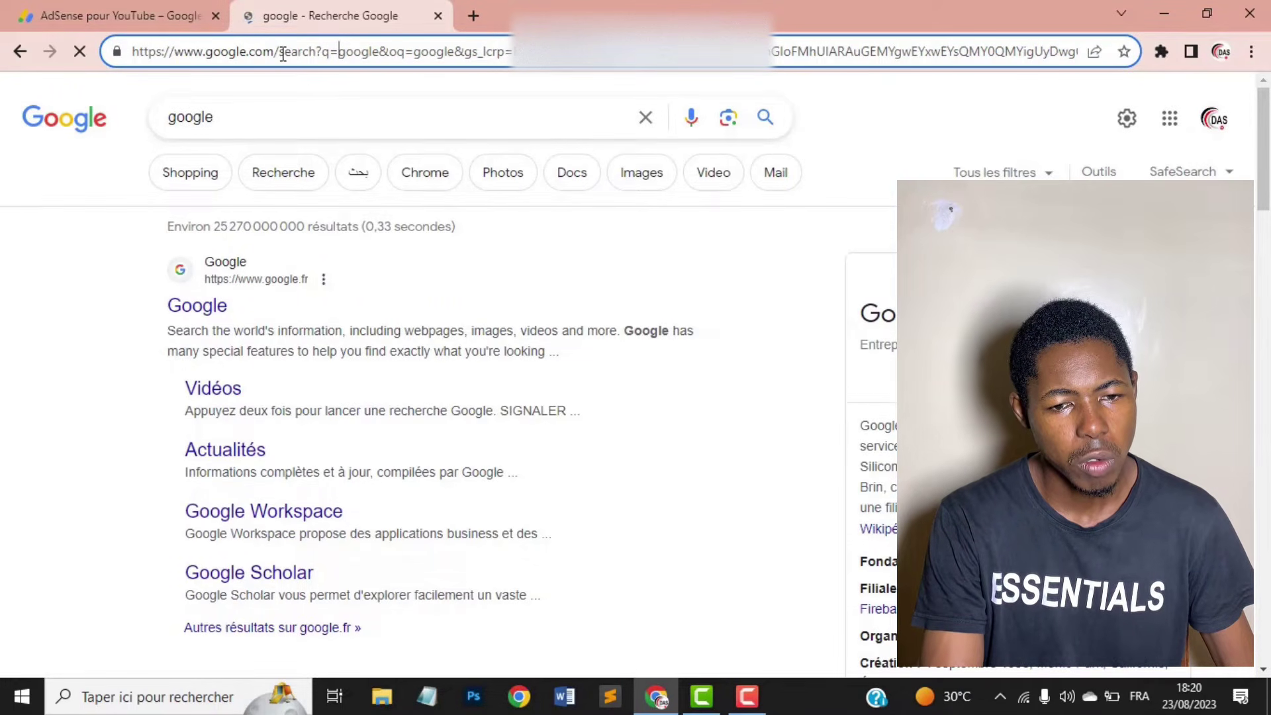
drag(279, 54, 1086, 54)
text(https://www.google.com/)
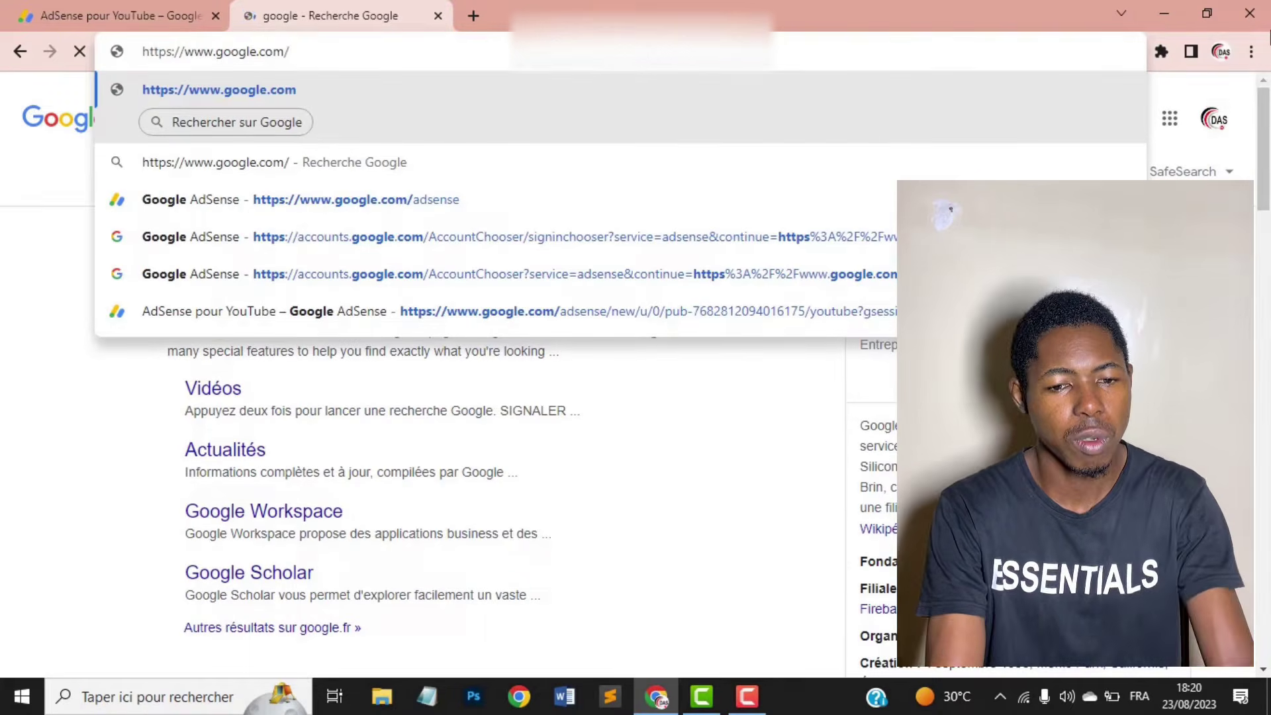
text(adsens)
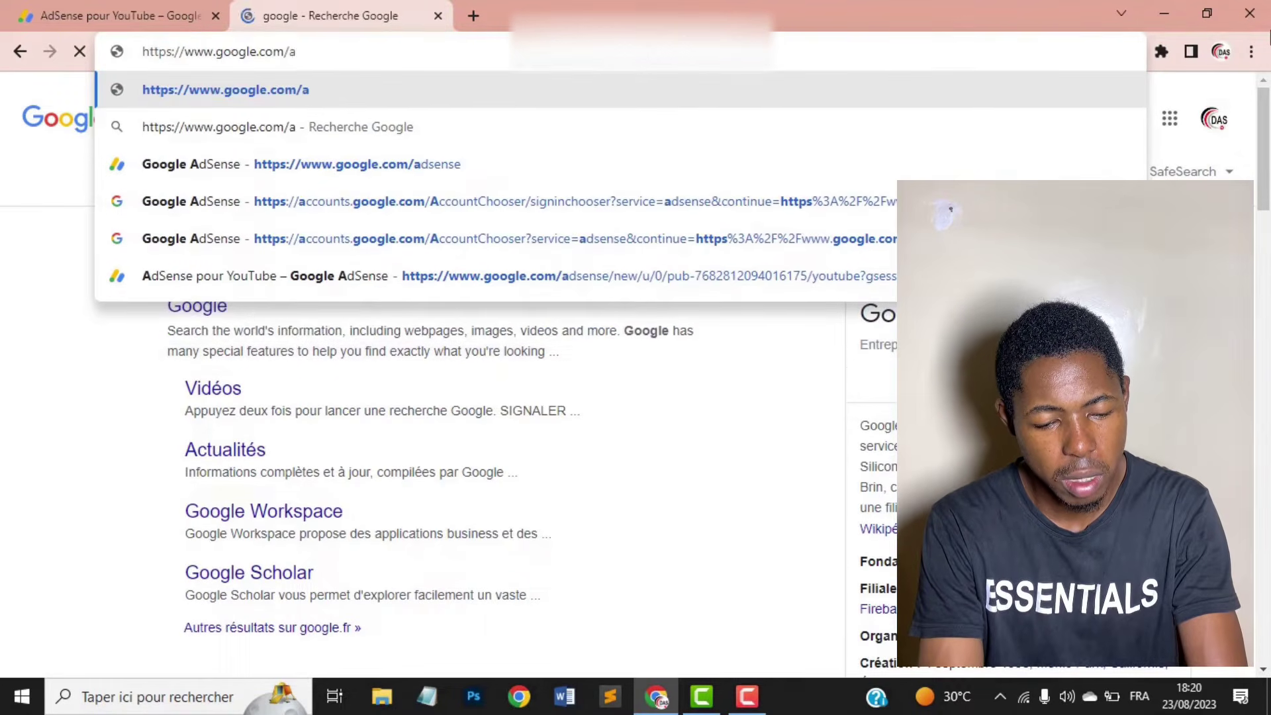
text(e)
key(Return)
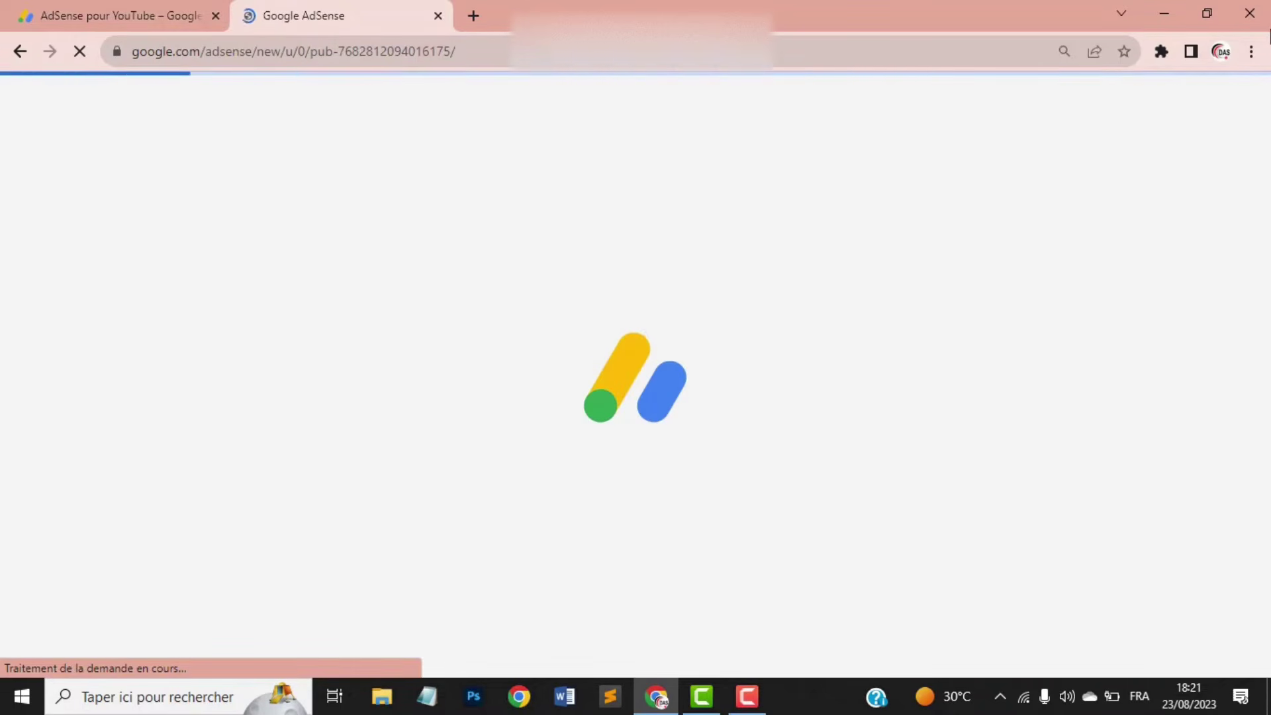
middle_click(348, 18)
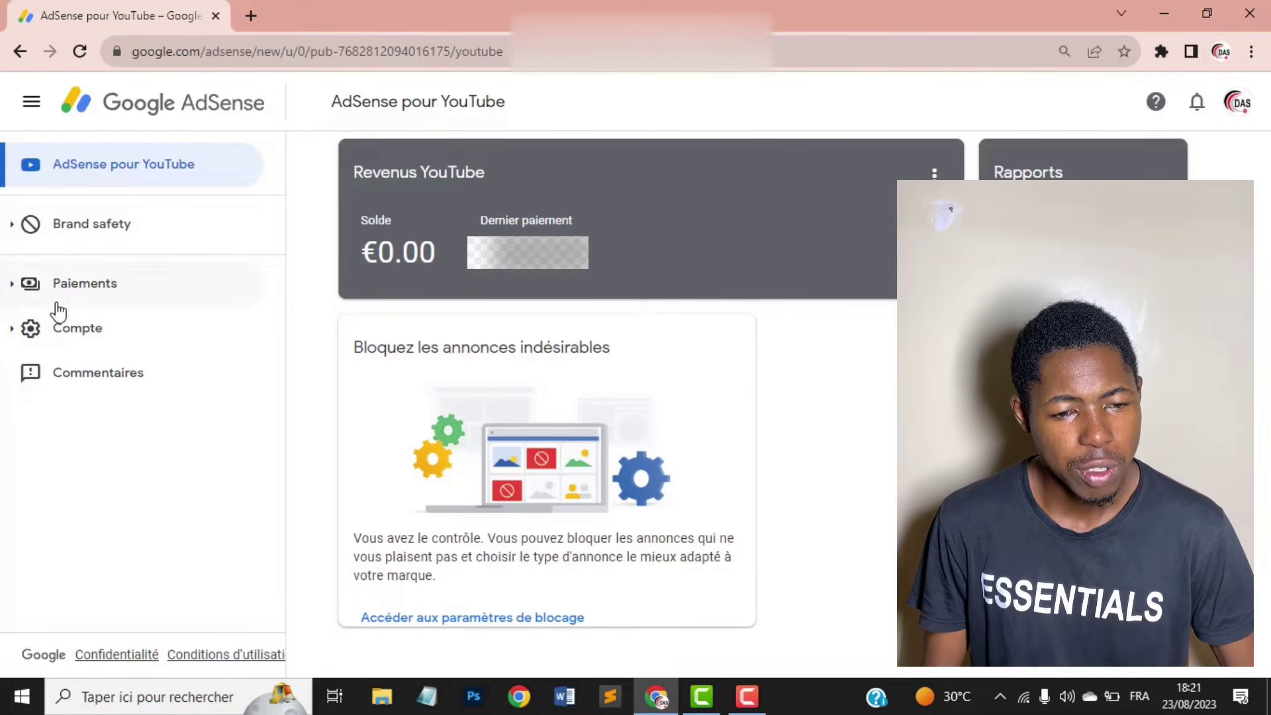
- Open the management page for payment methods from the account's payment information
click(83, 294)
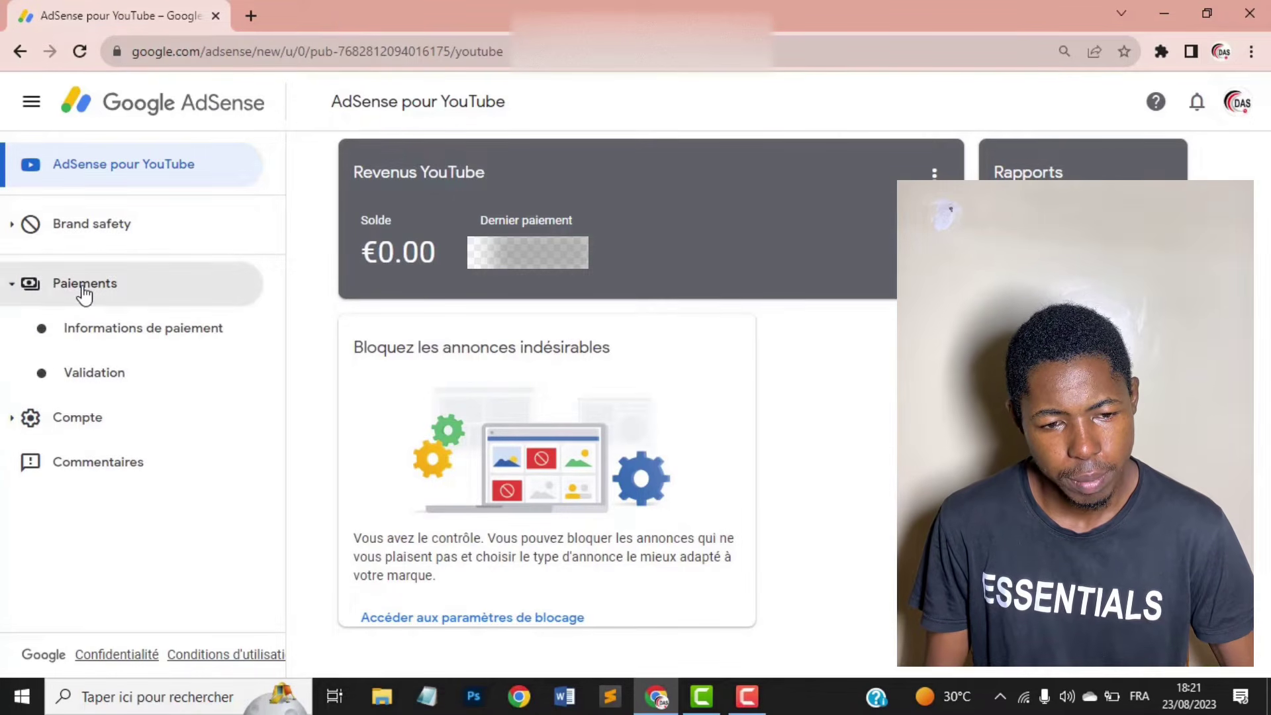
click(91, 342)
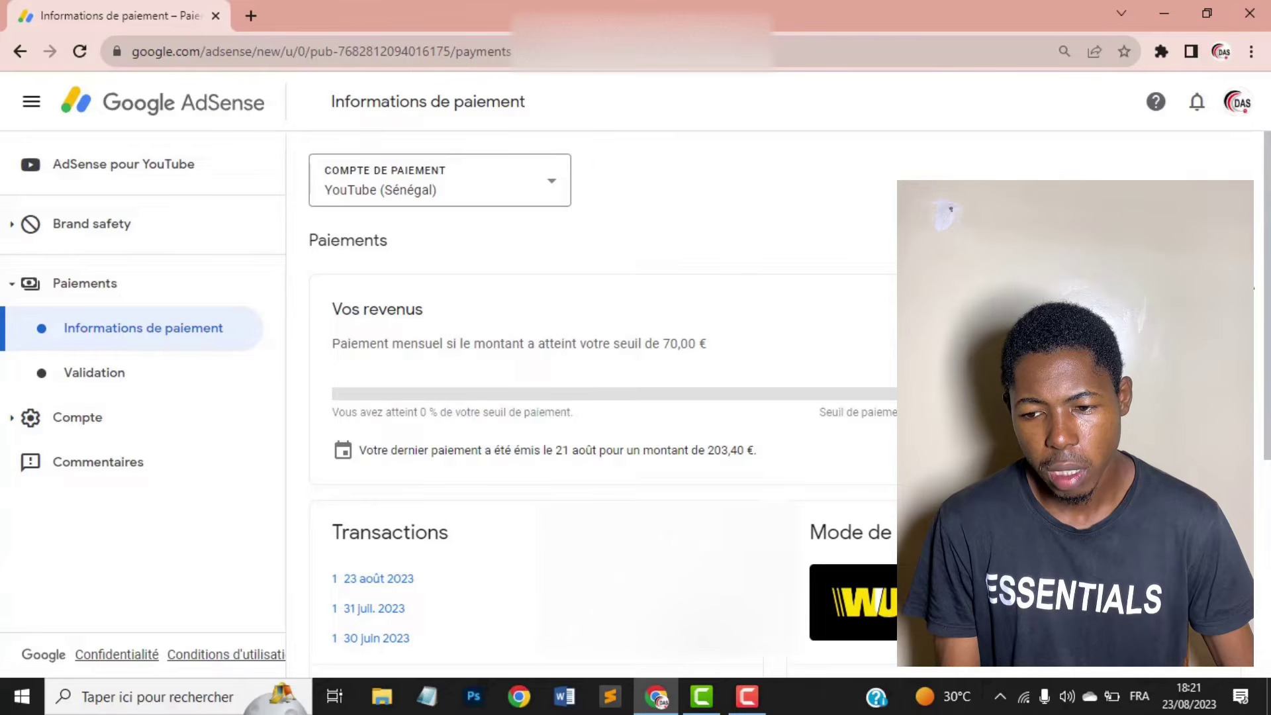
scroll(788, 404, down, 3)
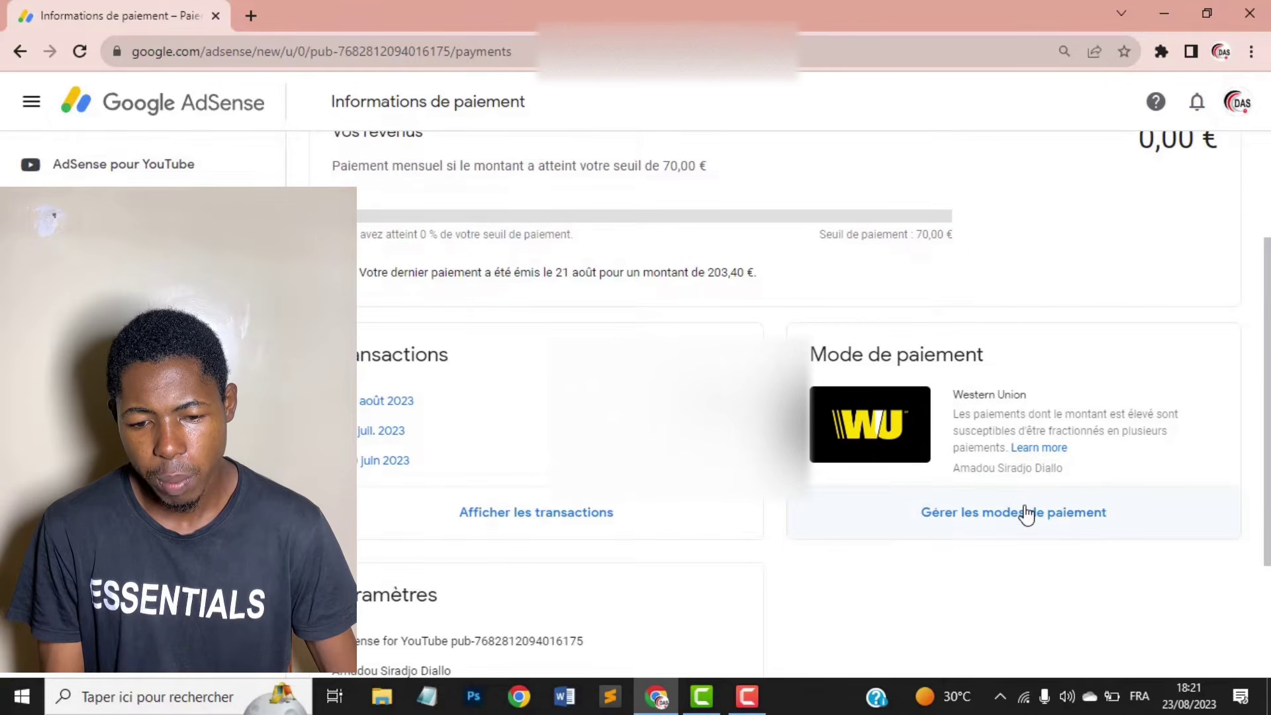
click(1026, 514)
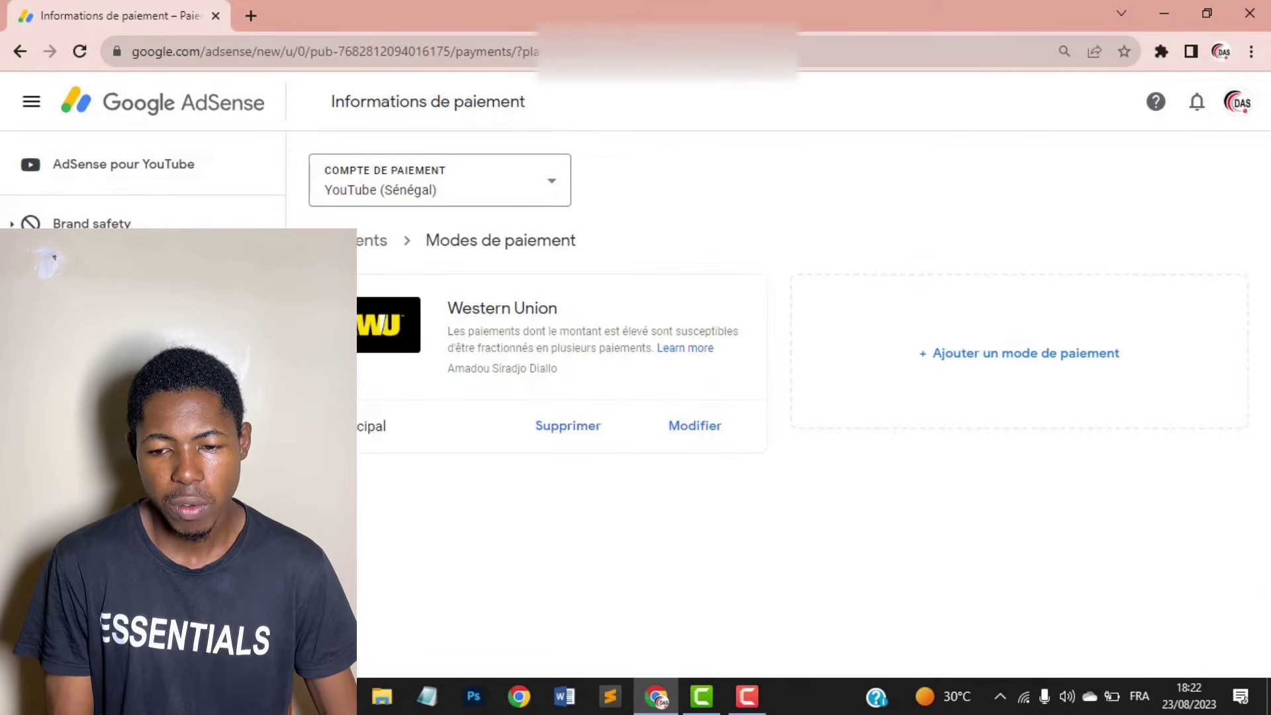
- Start adding a payment method using the electronic transfer details option (virement électronique)
click(928, 376)
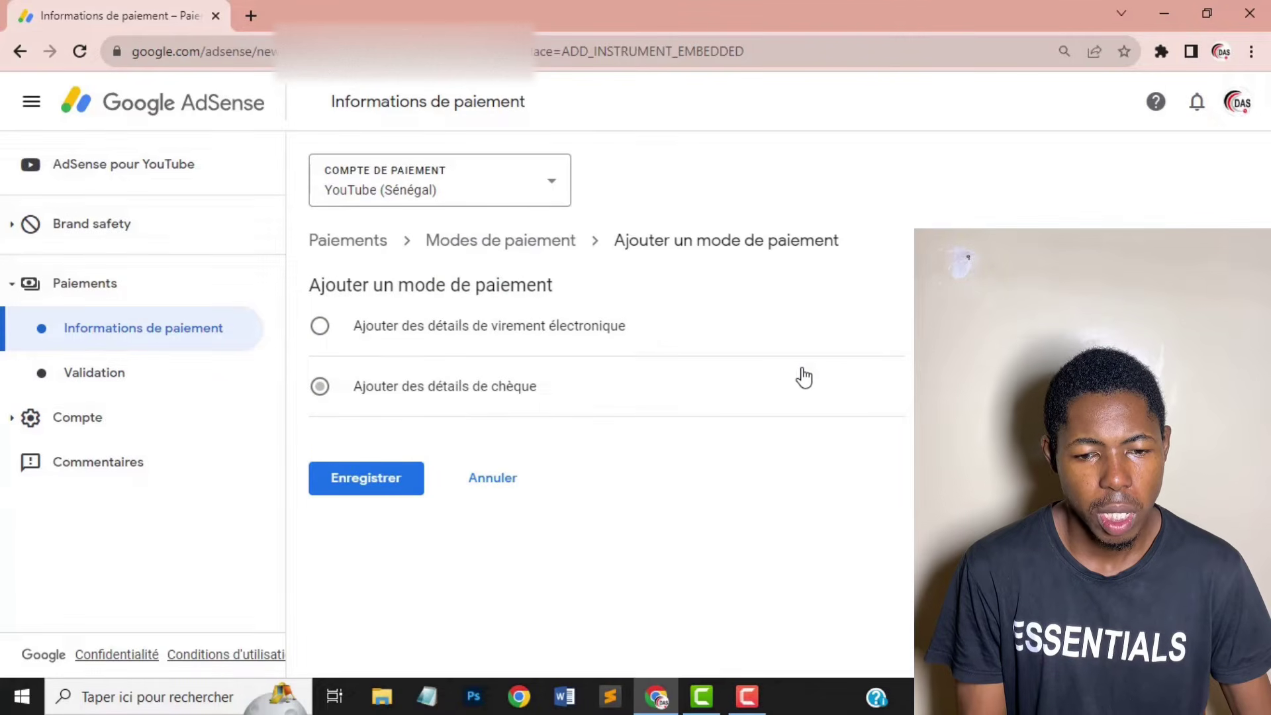
click(321, 327)
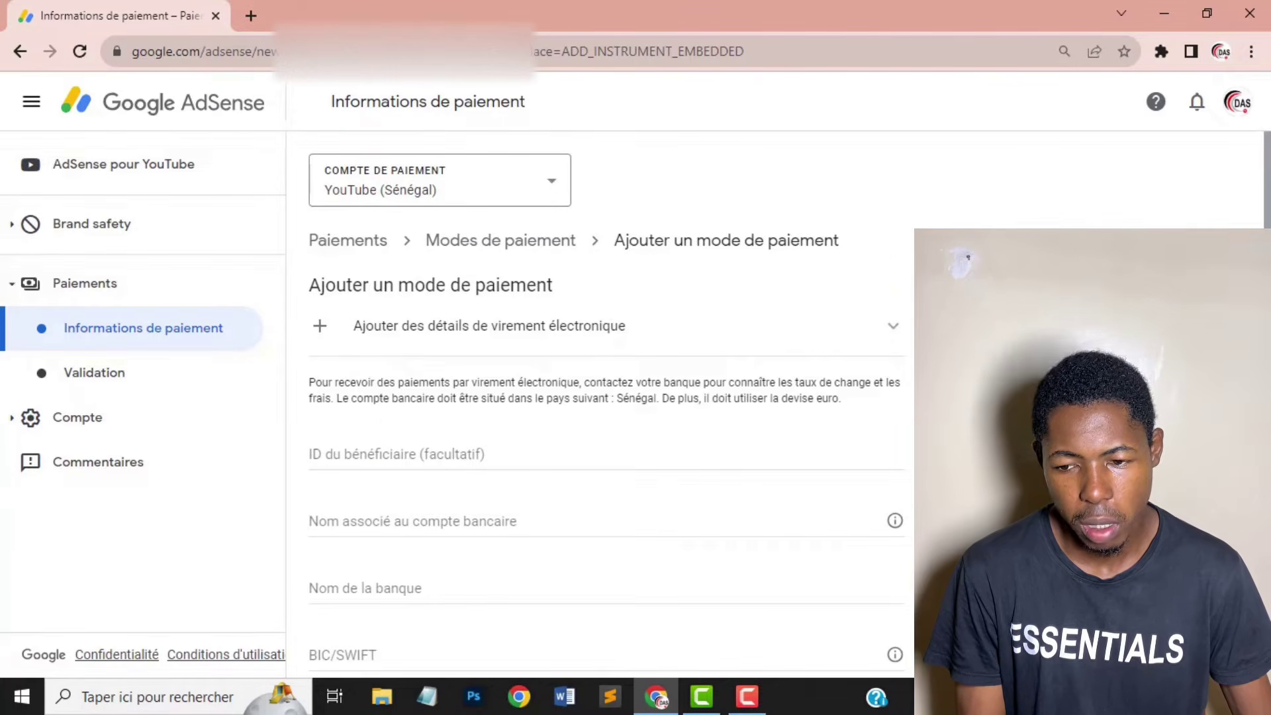
scroll(606, 397, down, 2)
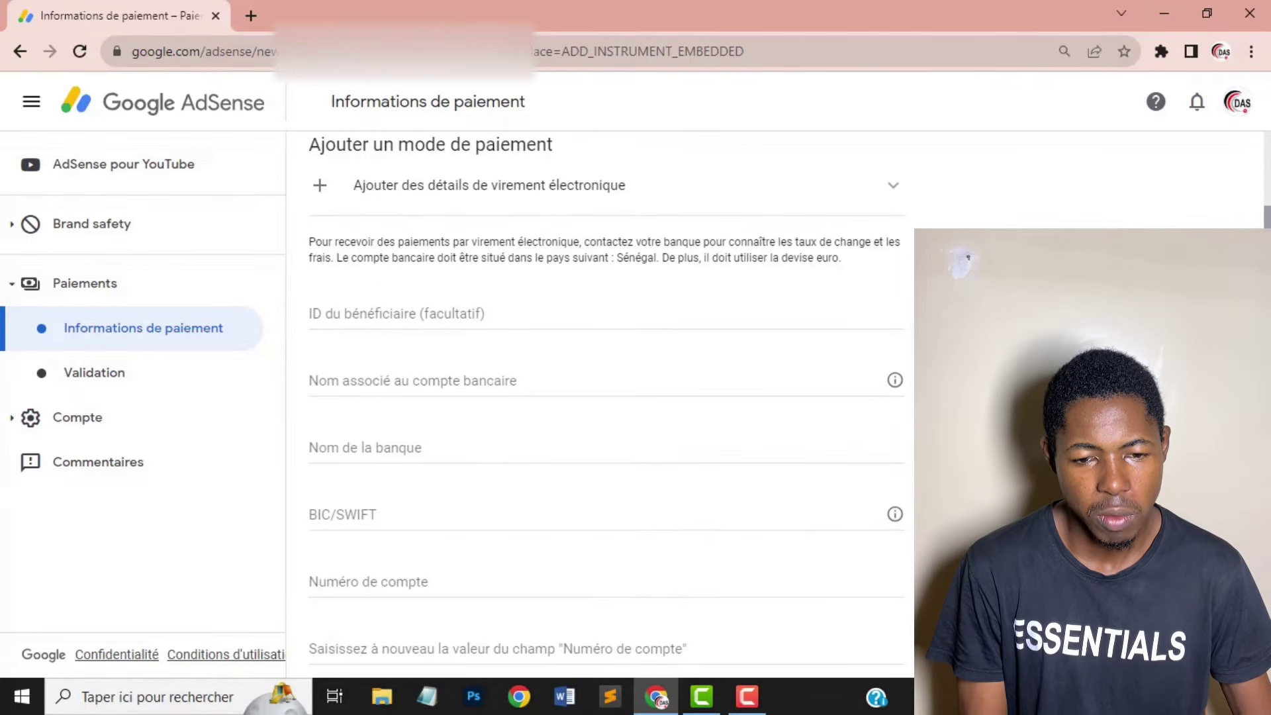
- Examine the transfer form's fields for account holder name, bank name, BIC/SWIFT and account number
click(427, 380)
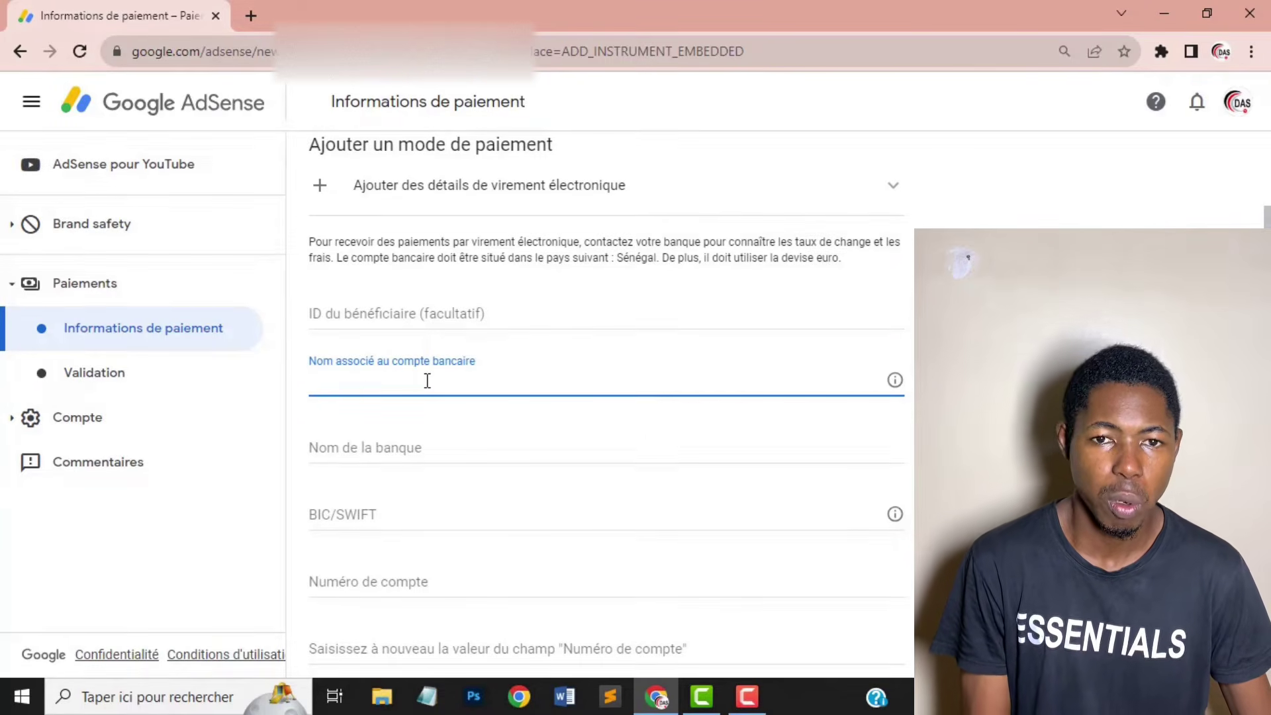
click(442, 449)
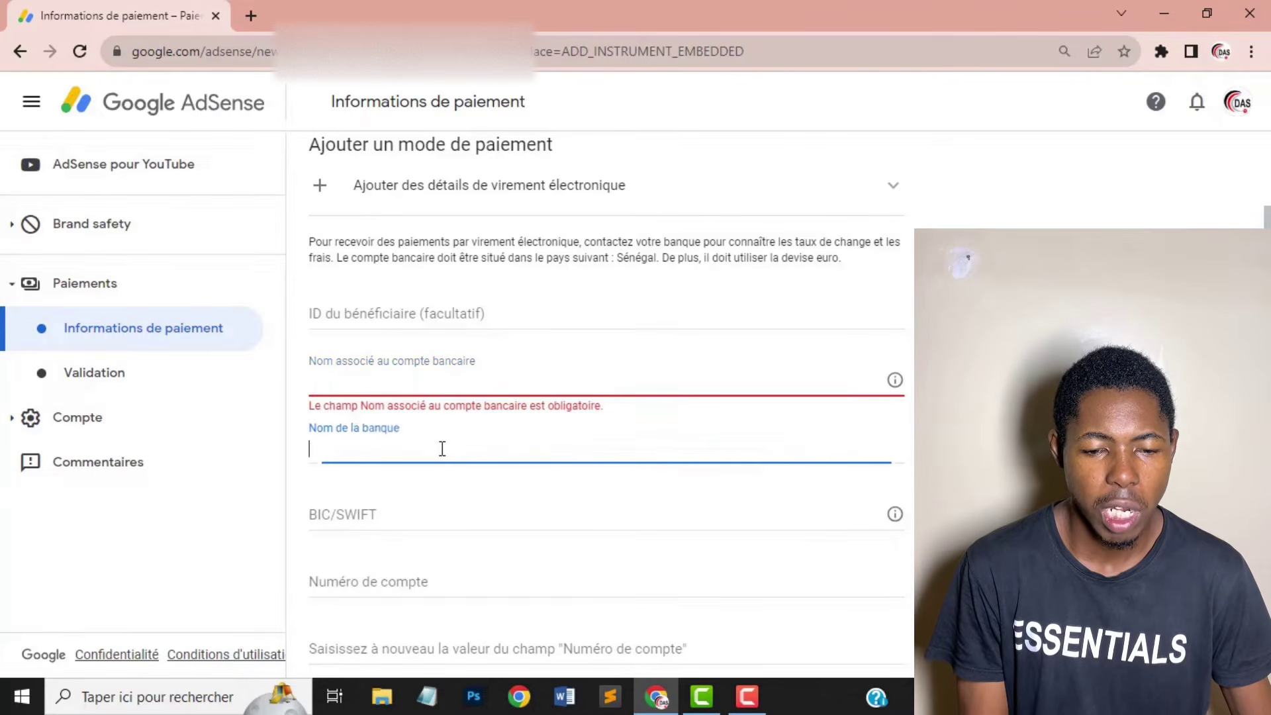
click(461, 523)
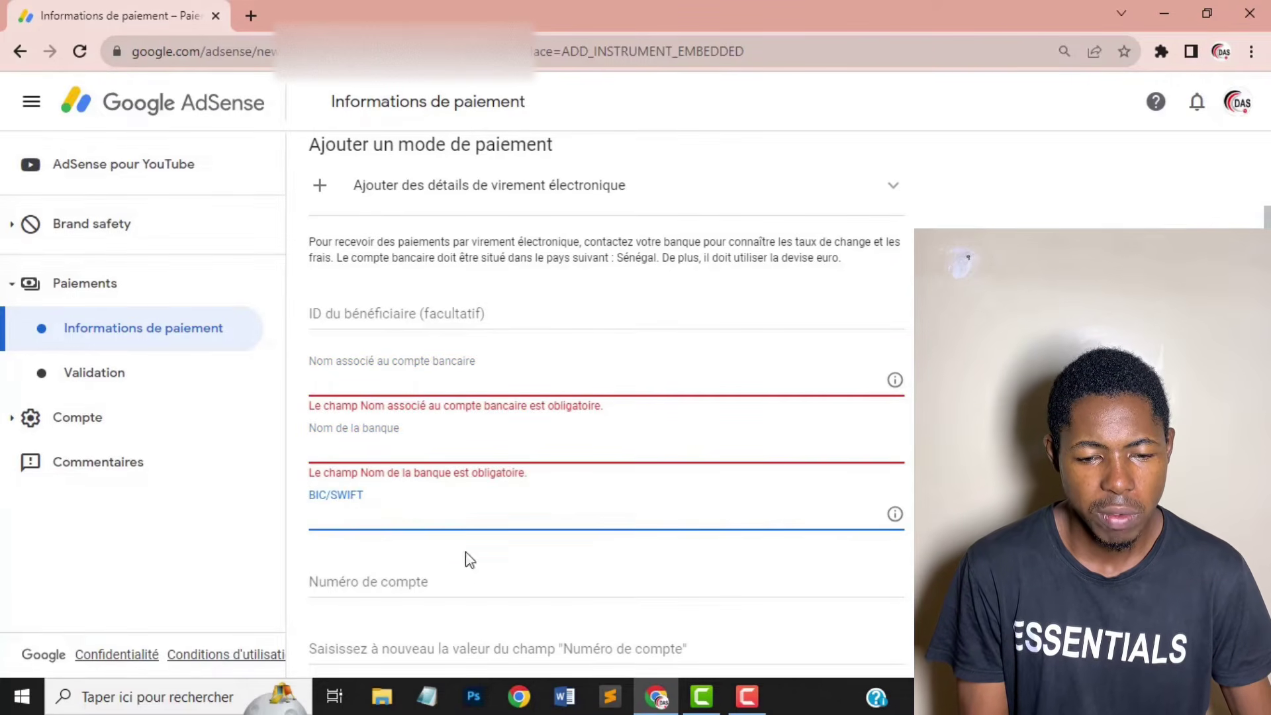
click(470, 583)
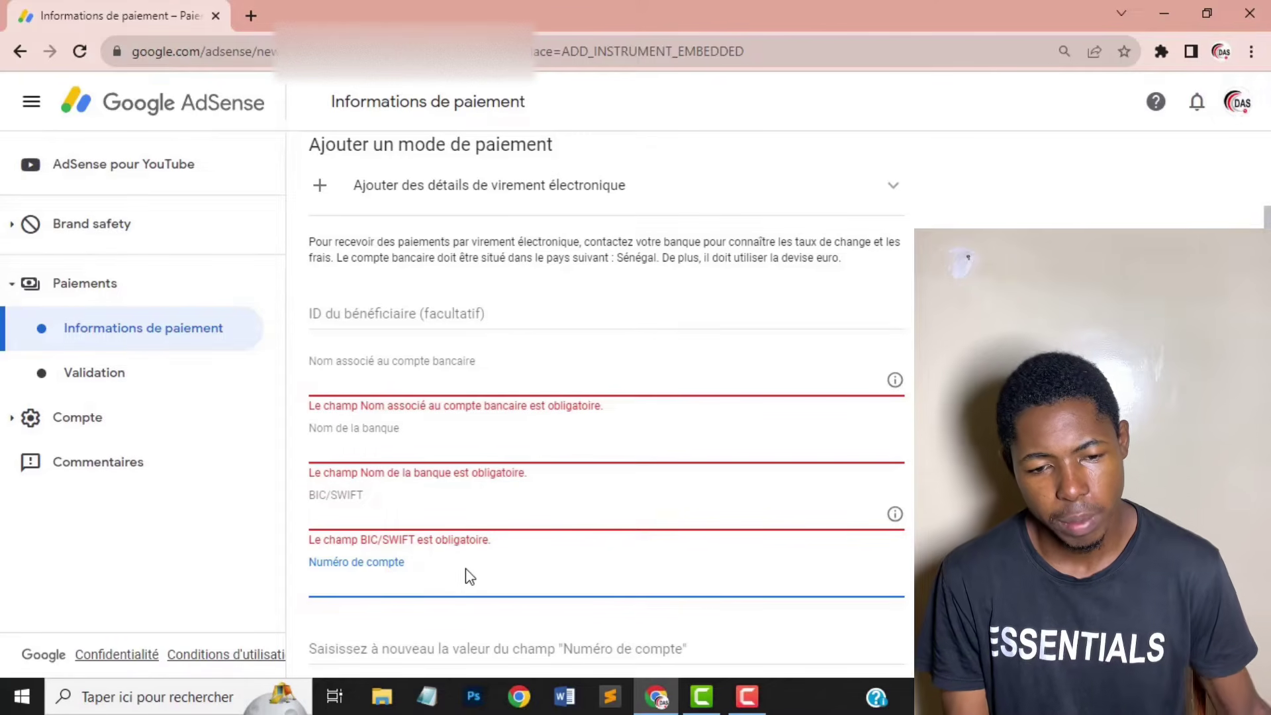
scroll(607, 397, down, 3)
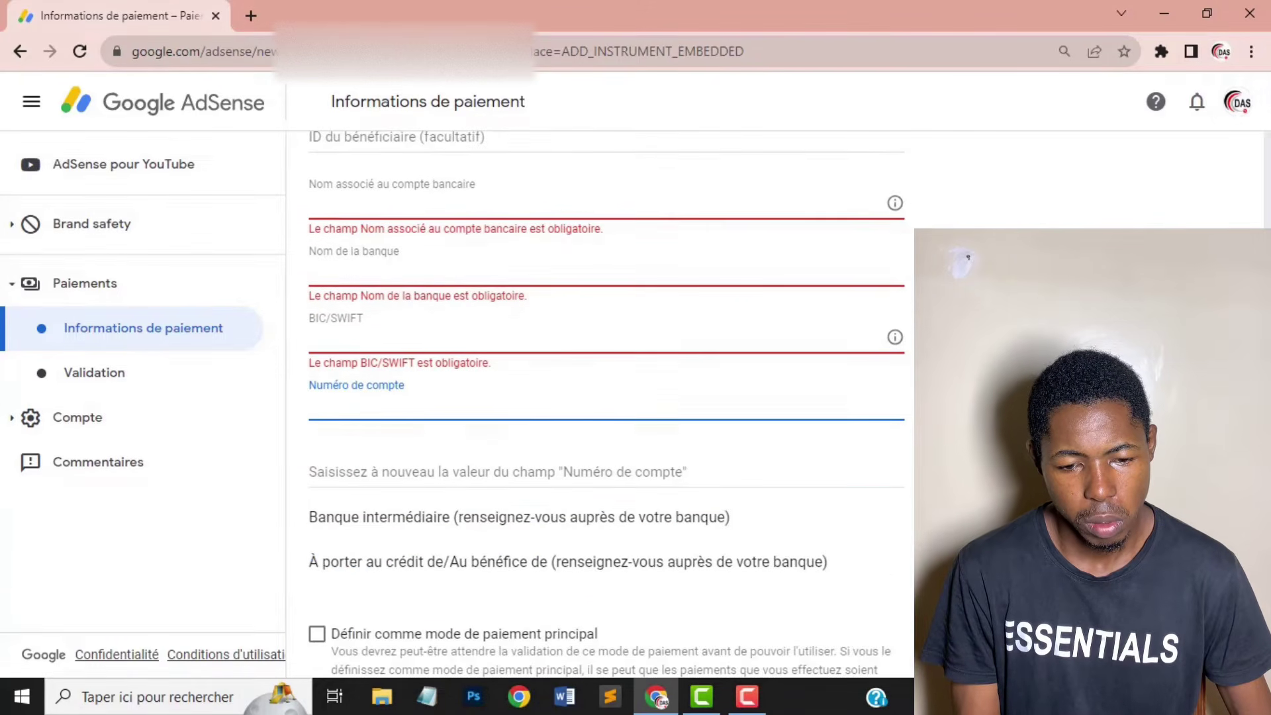
scroll(594, 390, up, 3)
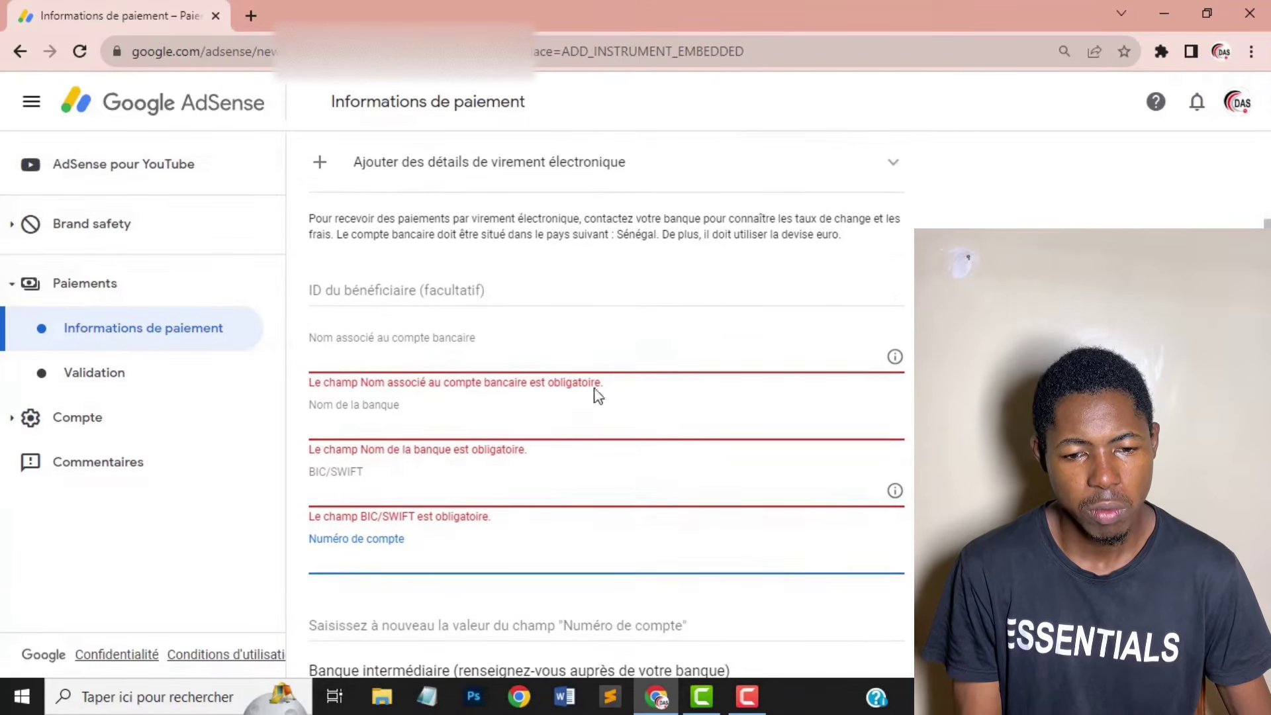
- Enter the account holder's name in the electronic transfer form
key(Return)
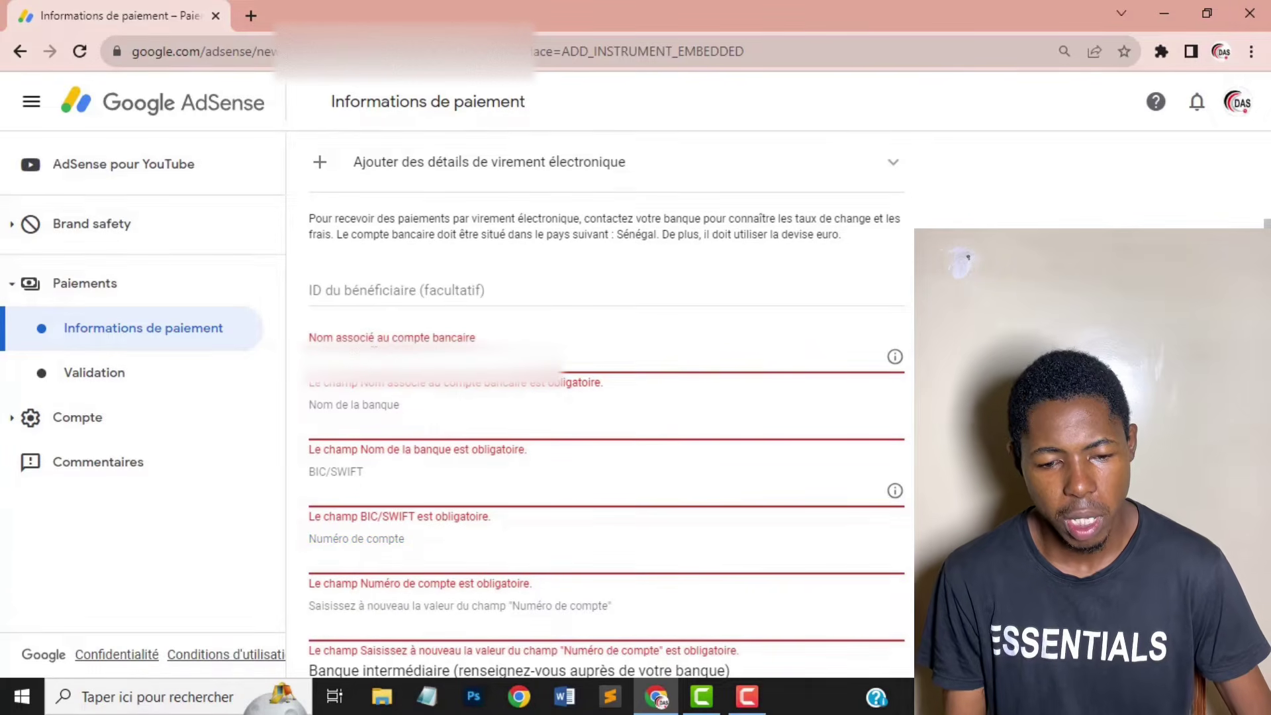
click(662, 361)
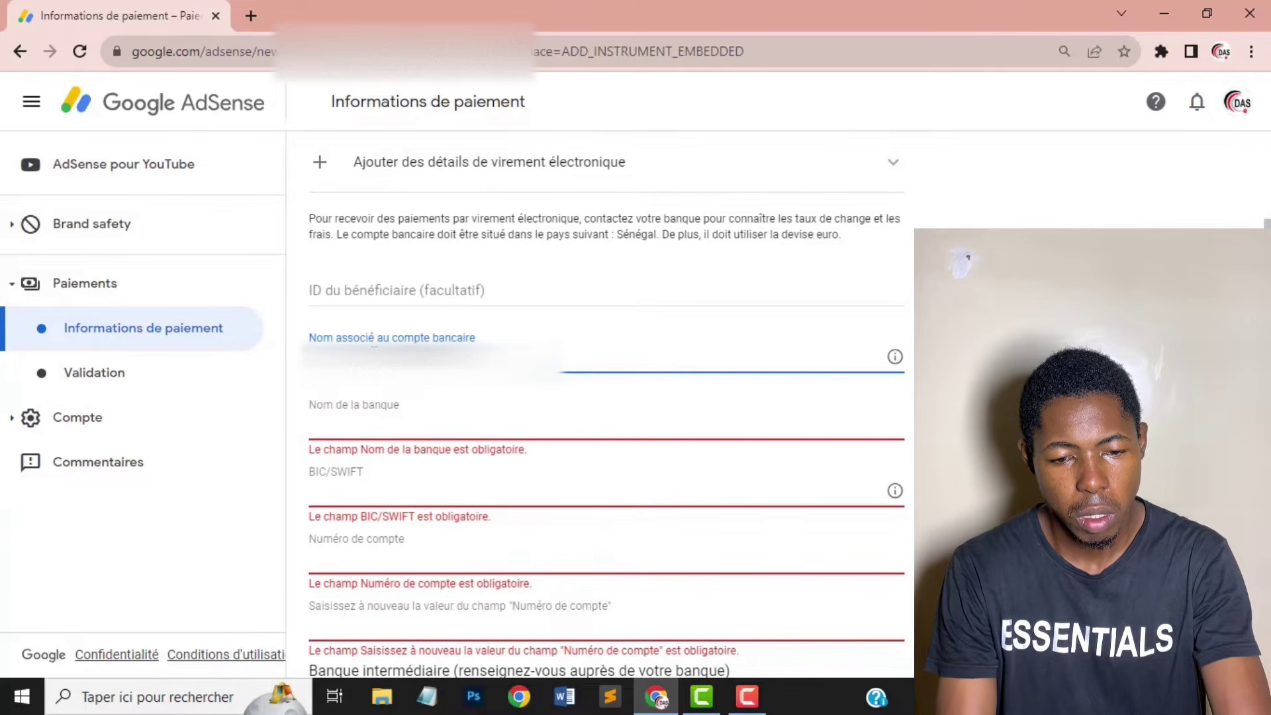
- Enter UNITED BANK FOR AFRICA as the bank name
click(447, 432)
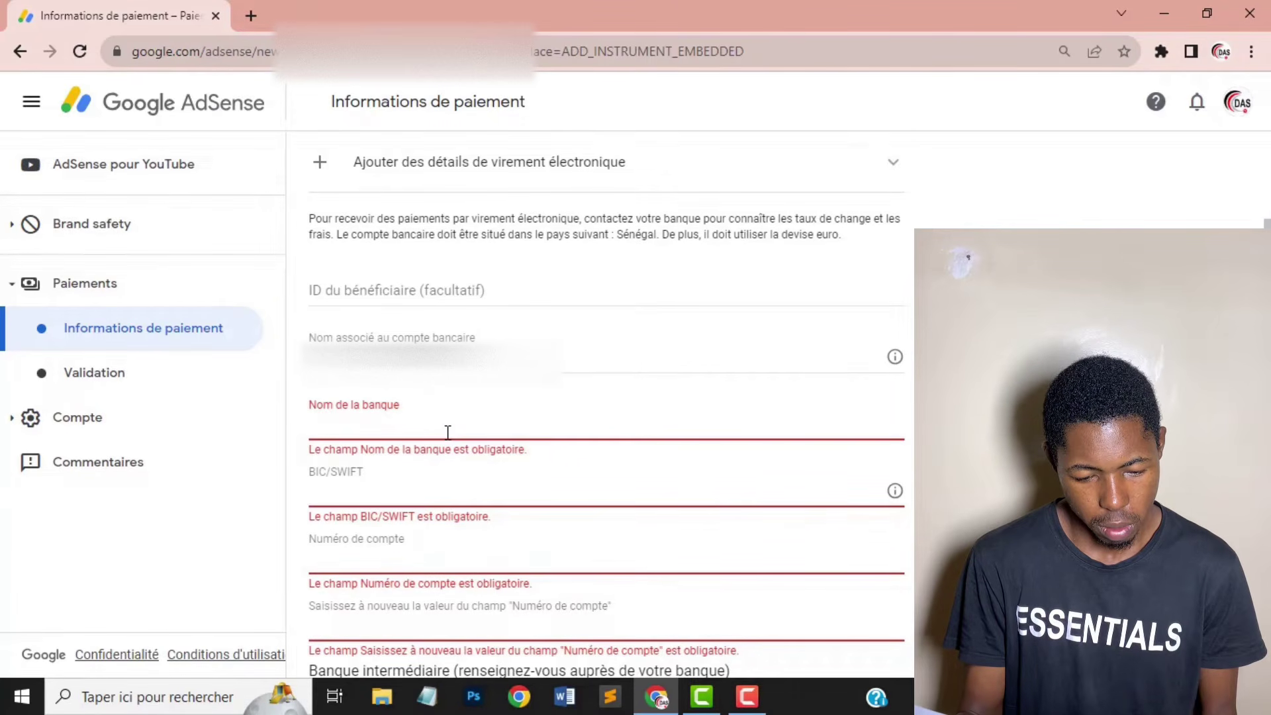
text(U)
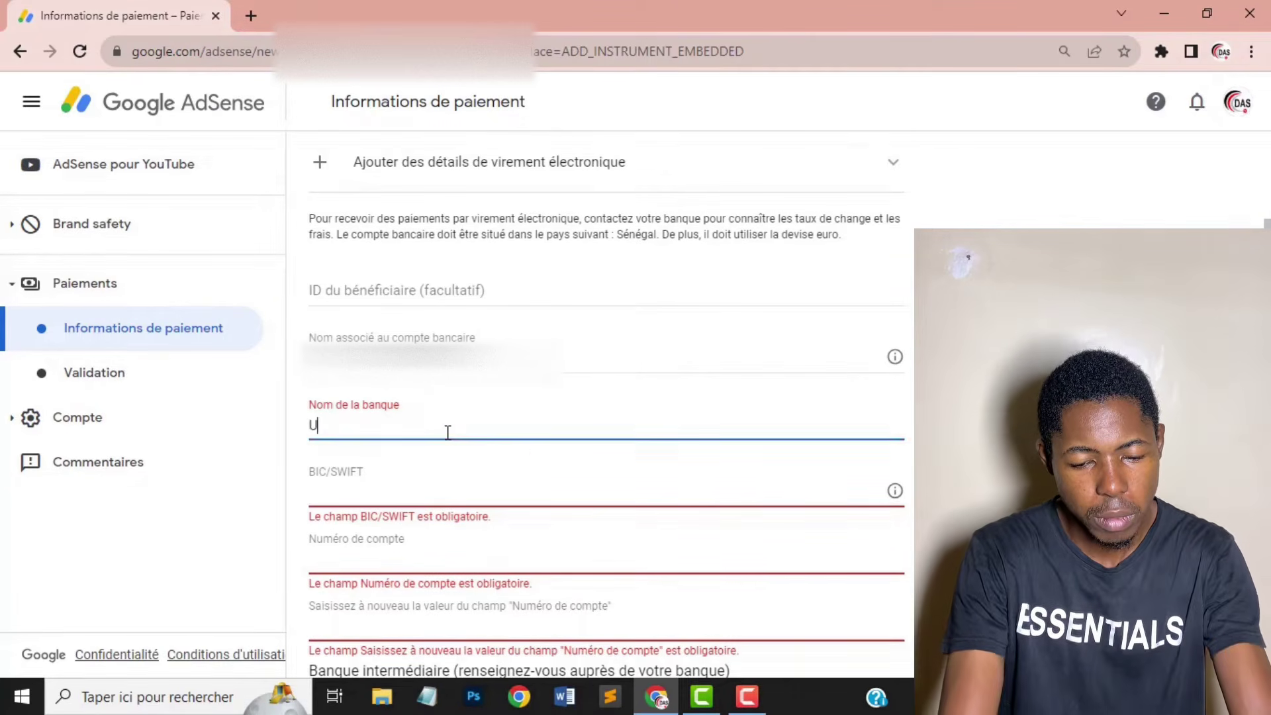
text(NITED)
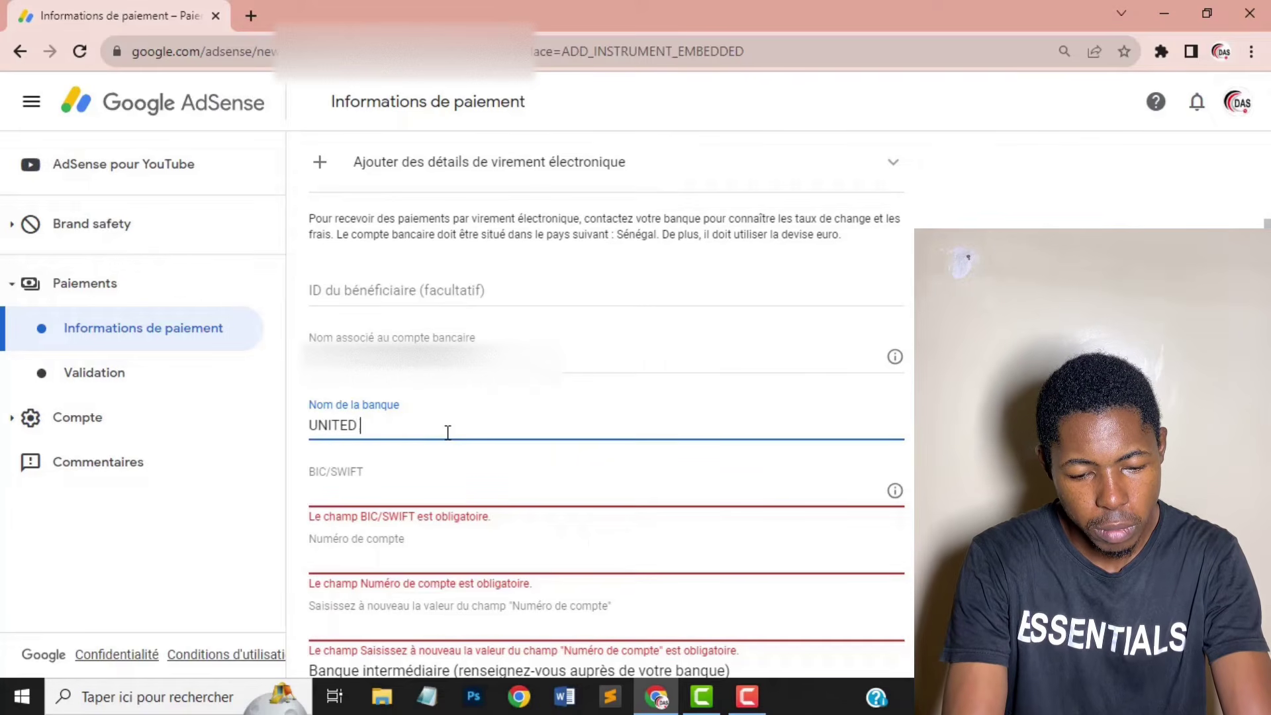
text( BANK )
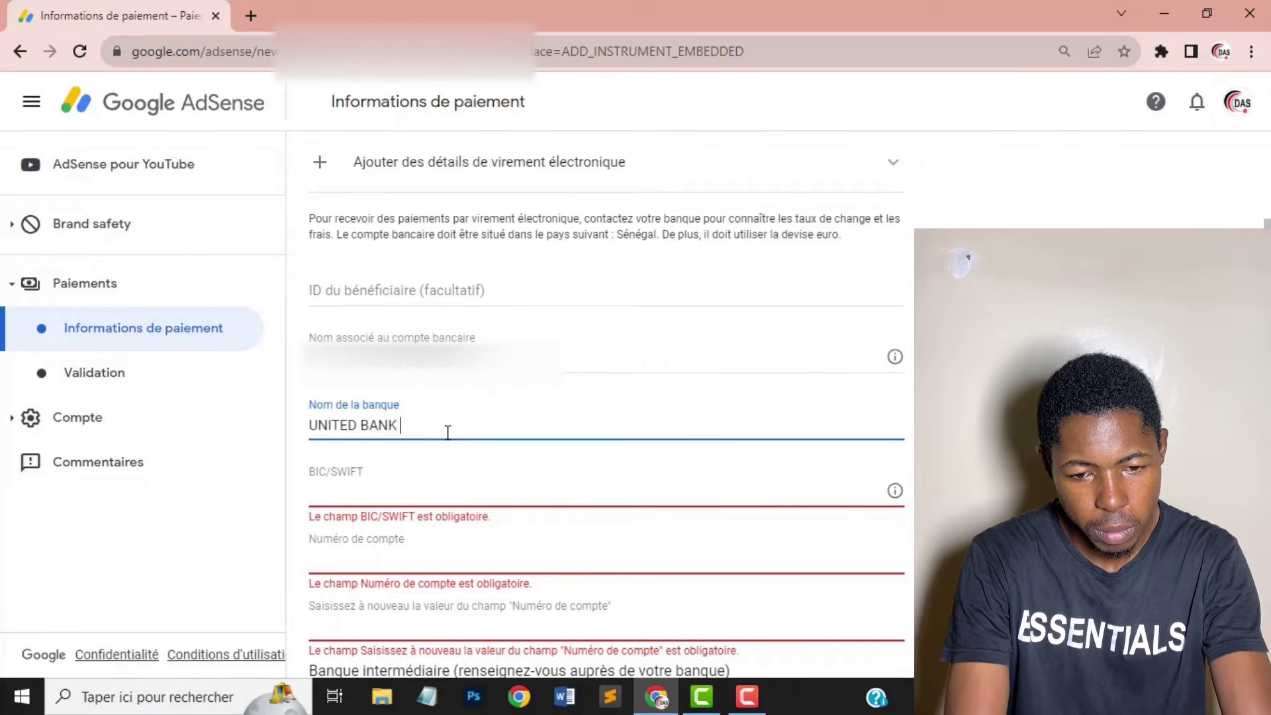
text(OF AF)
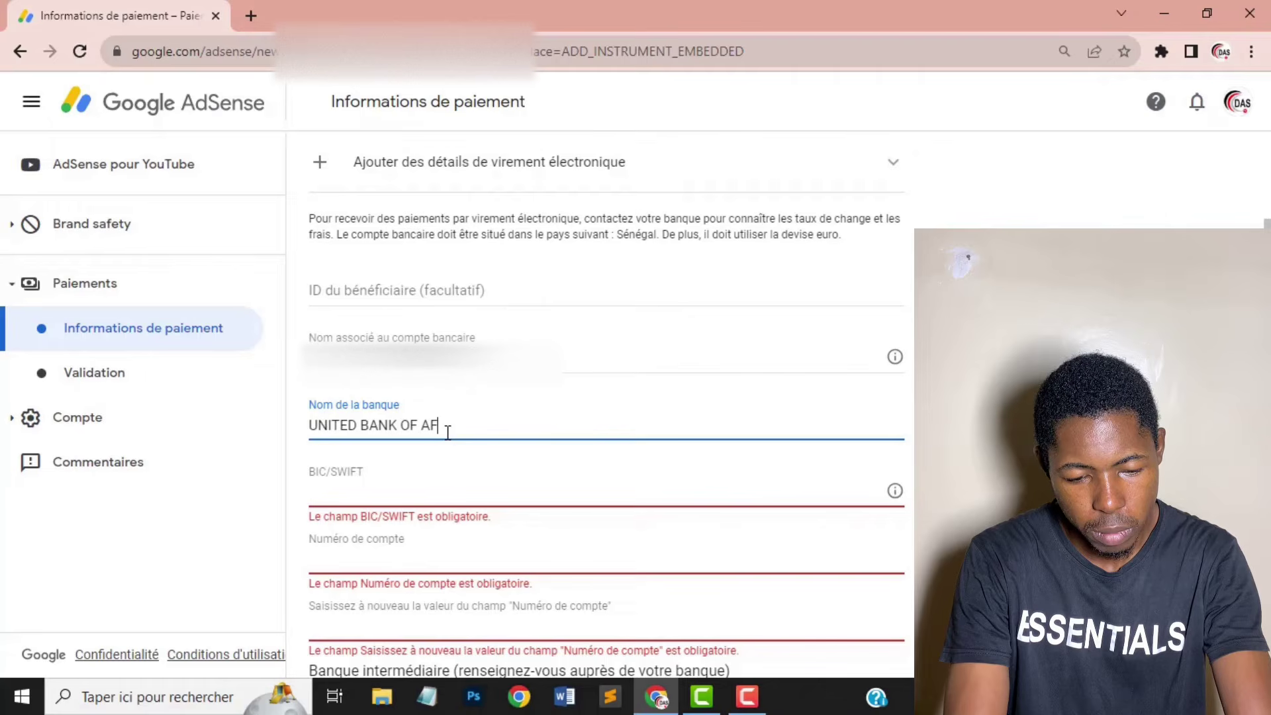
text(RICA)
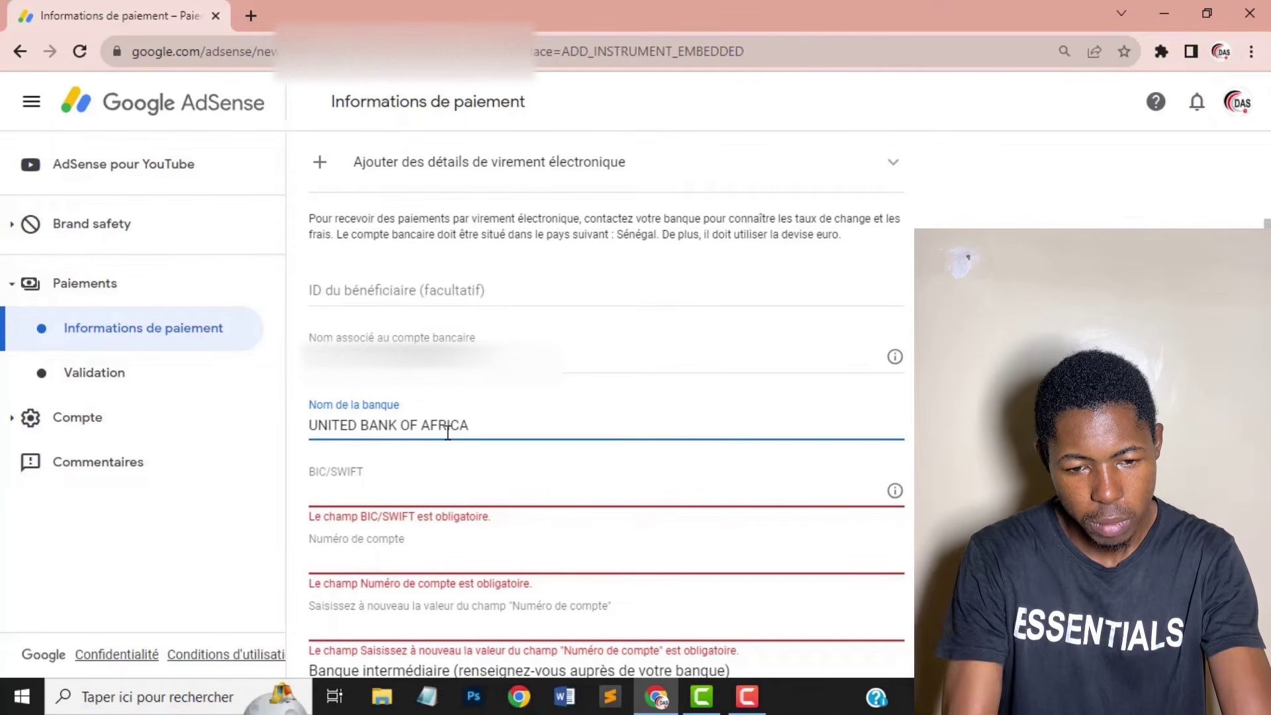
double_click(409, 425)
text(FOR)
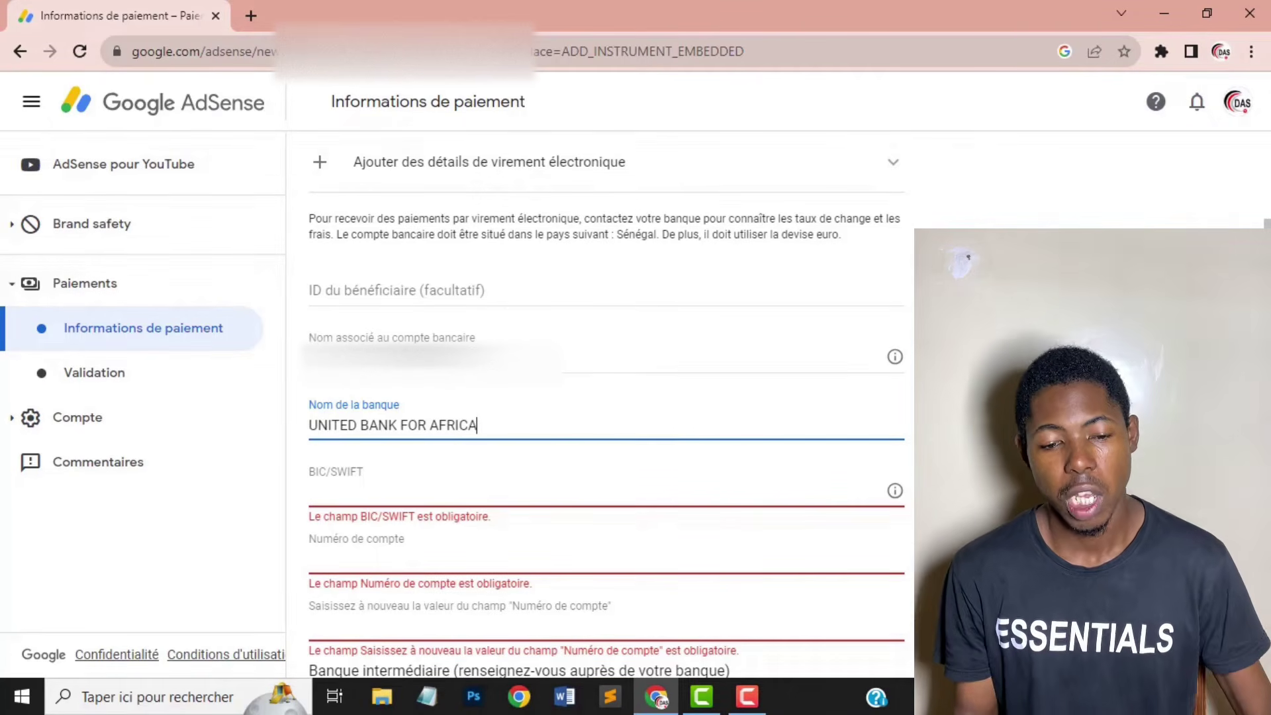
- Enter UNAFSNDA as the bank's BIC/SWIFT code
key(Tab)
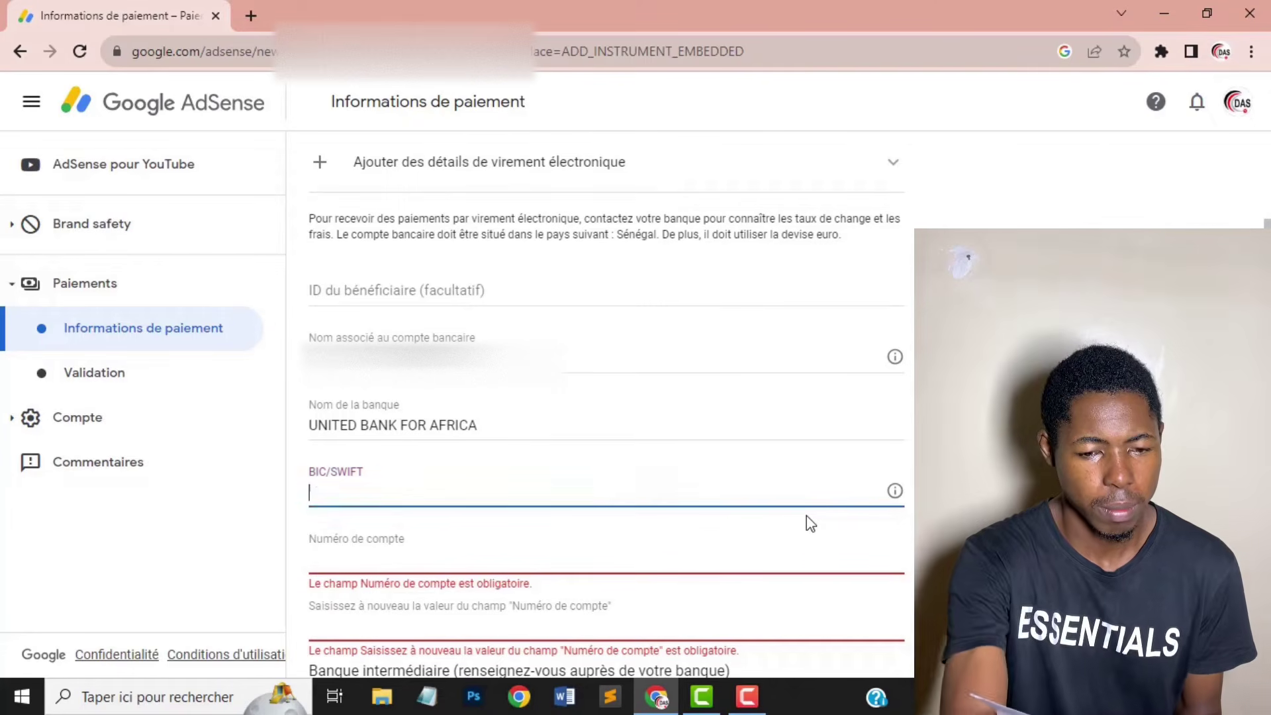
text(UNAFS)
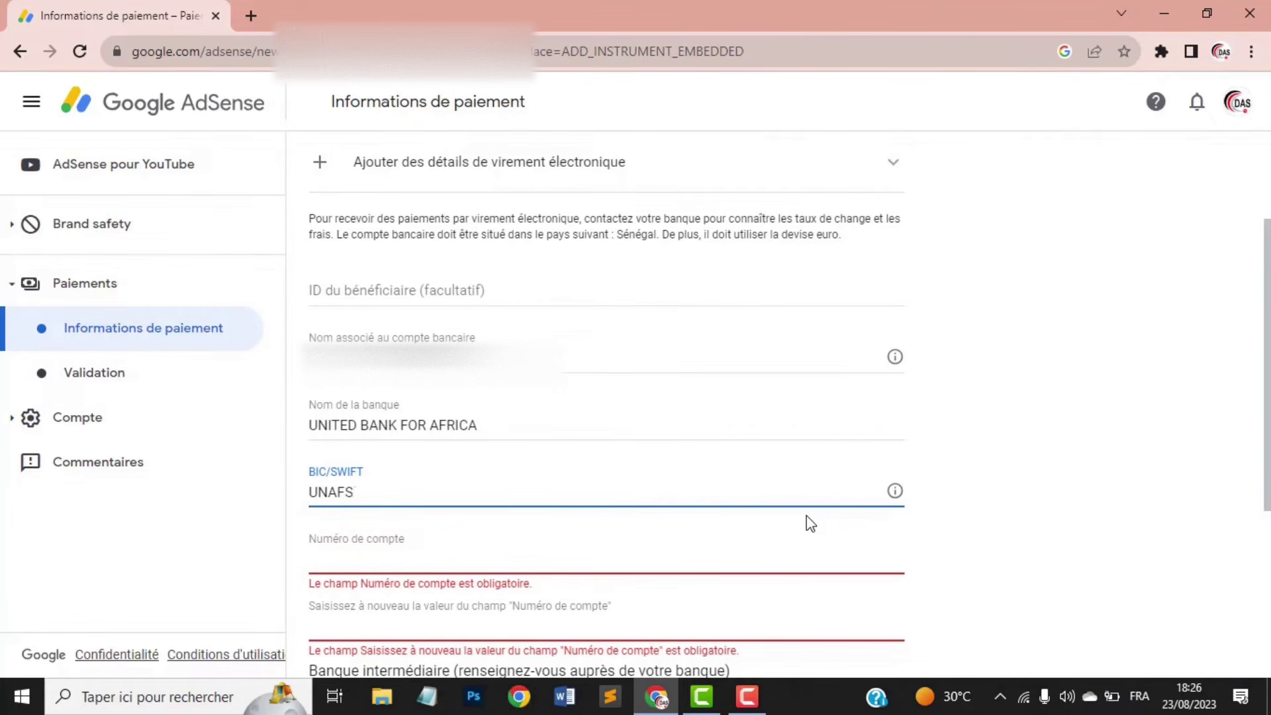
text(NDA)
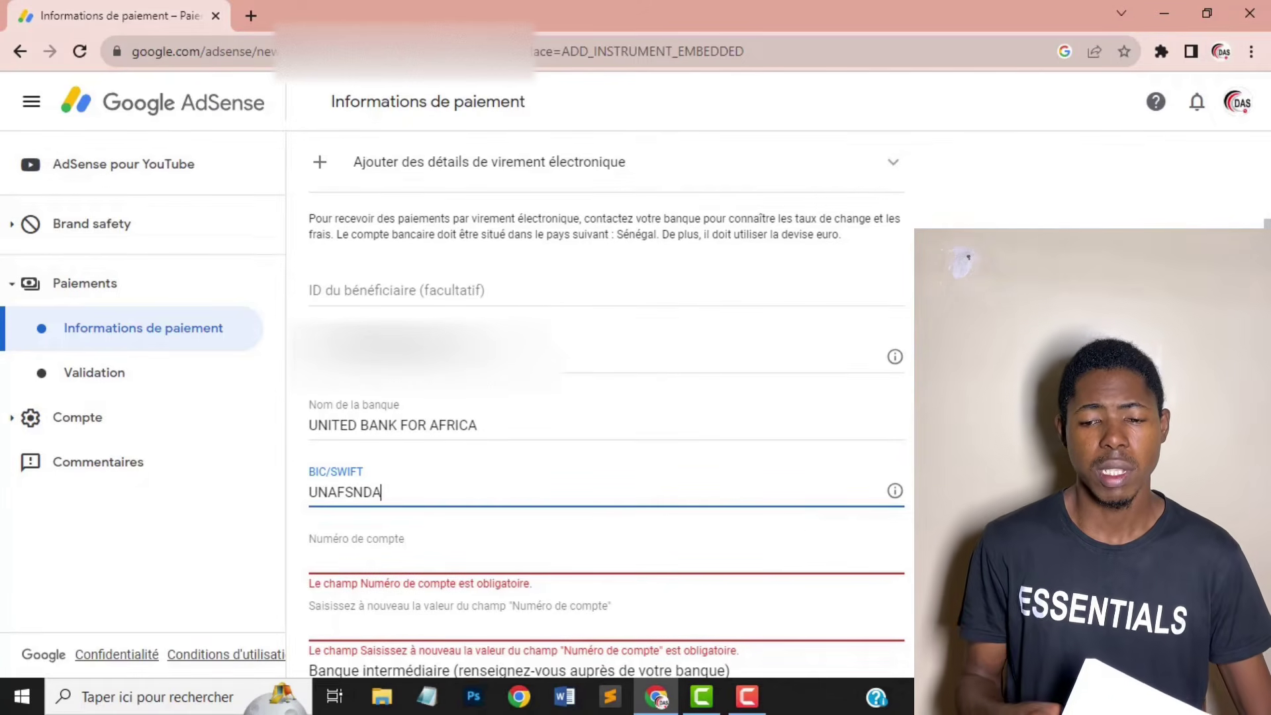
key(Tab)
scroll(596, 397, down, 2)
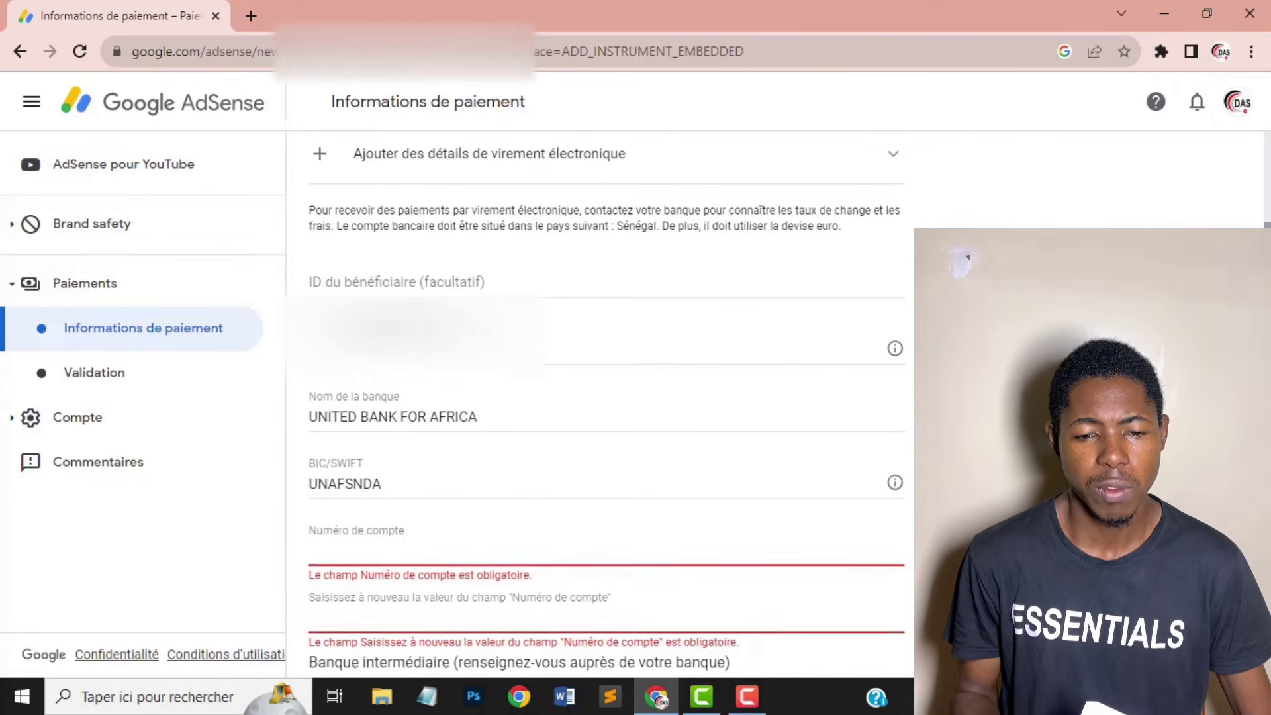
- Enter the bank account number in the electronic transfer form and repeat it in the confirmation field
scroll(596, 398, down, 3)
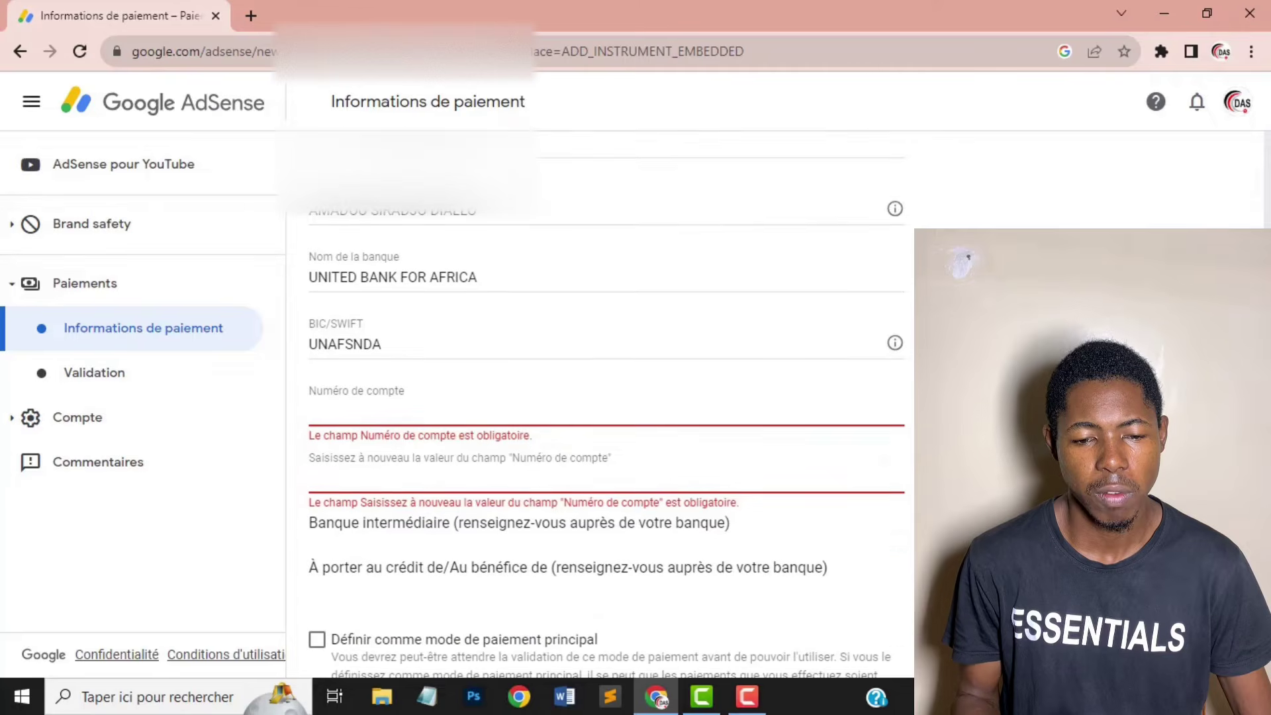
scroll(595, 397, down, 1)
click(537, 360)
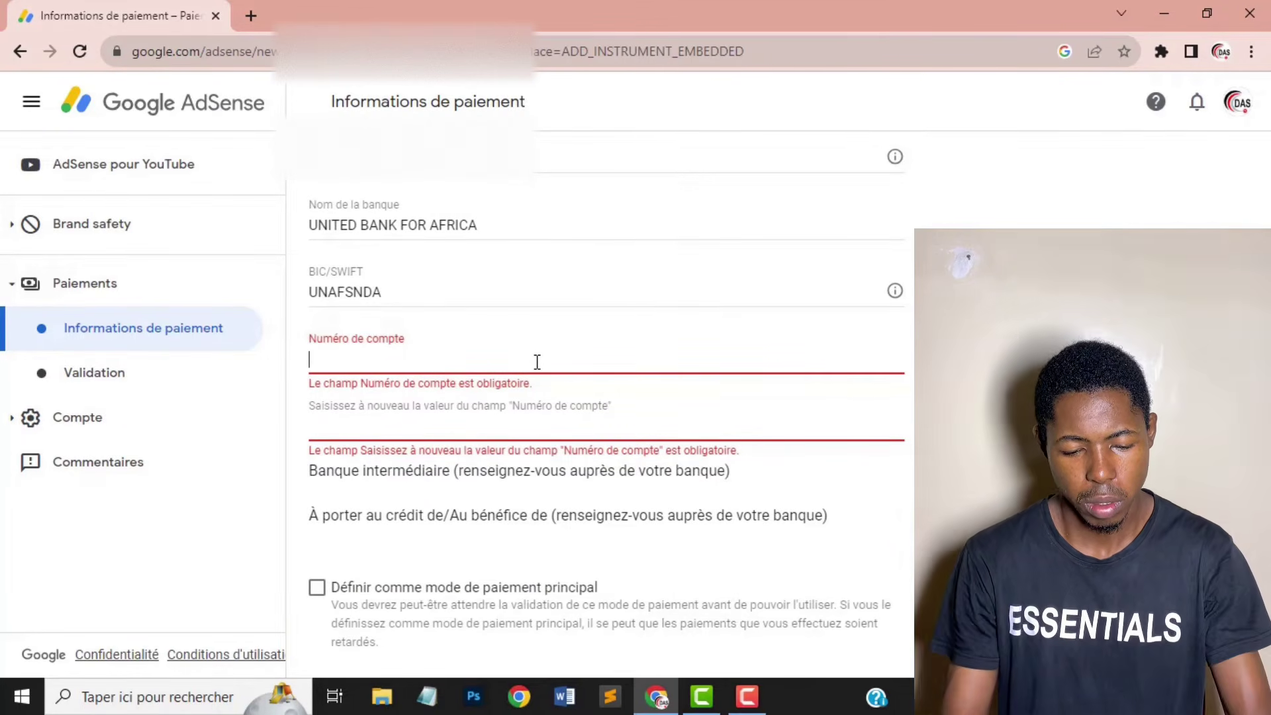
key(ctrl+v)
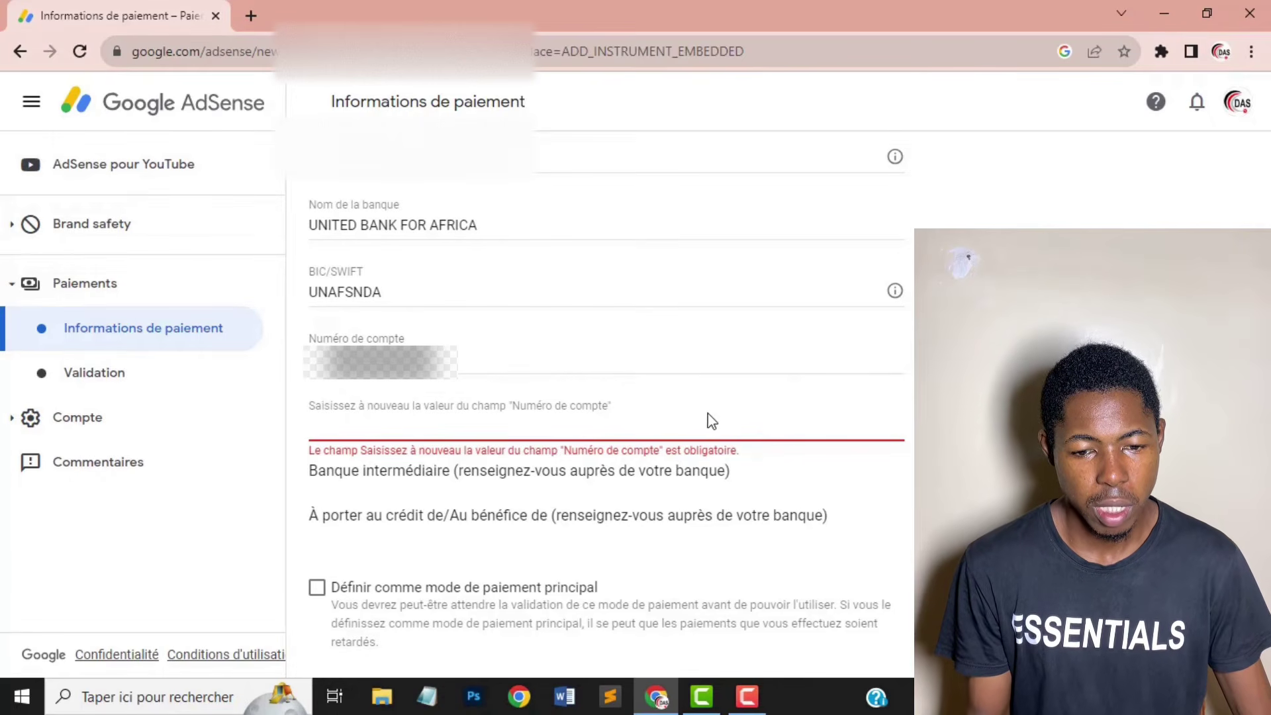
click(621, 426)
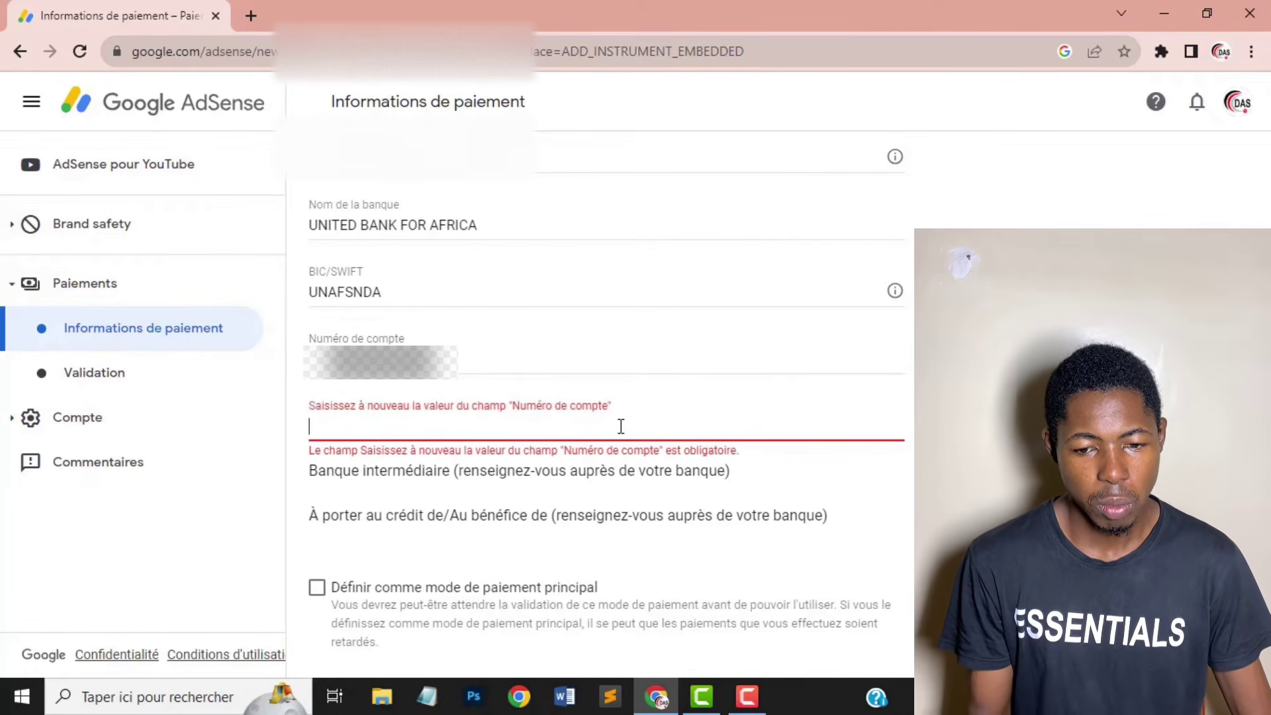
key(ctrl+v)
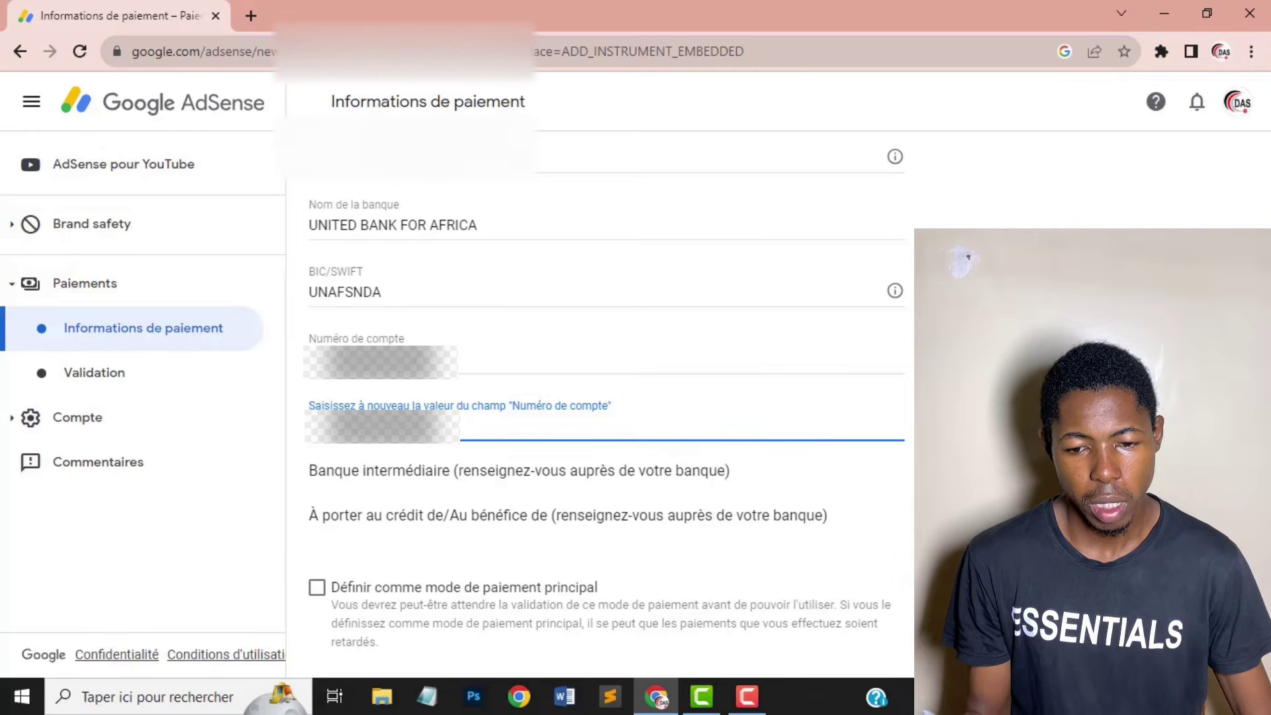
key(Tab)
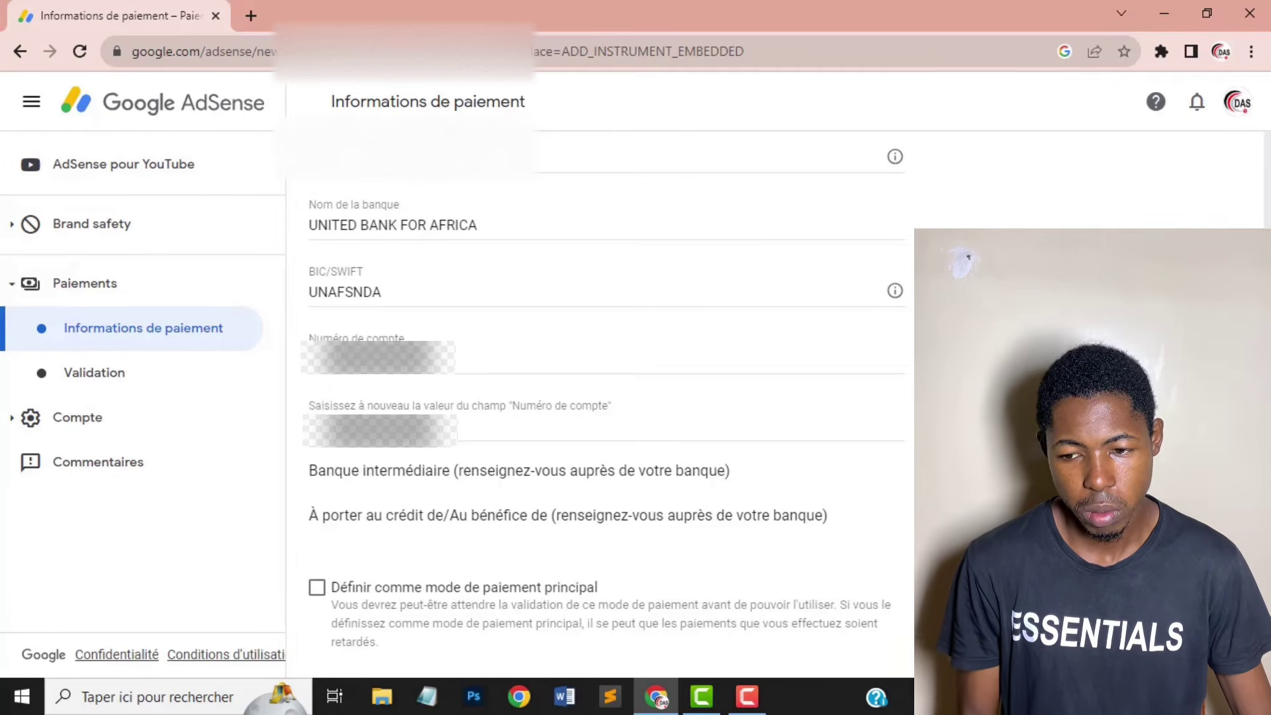
- Save the electronic transfer details and set the new bank account as the Principal payment method
scroll(596, 397, down, 2)
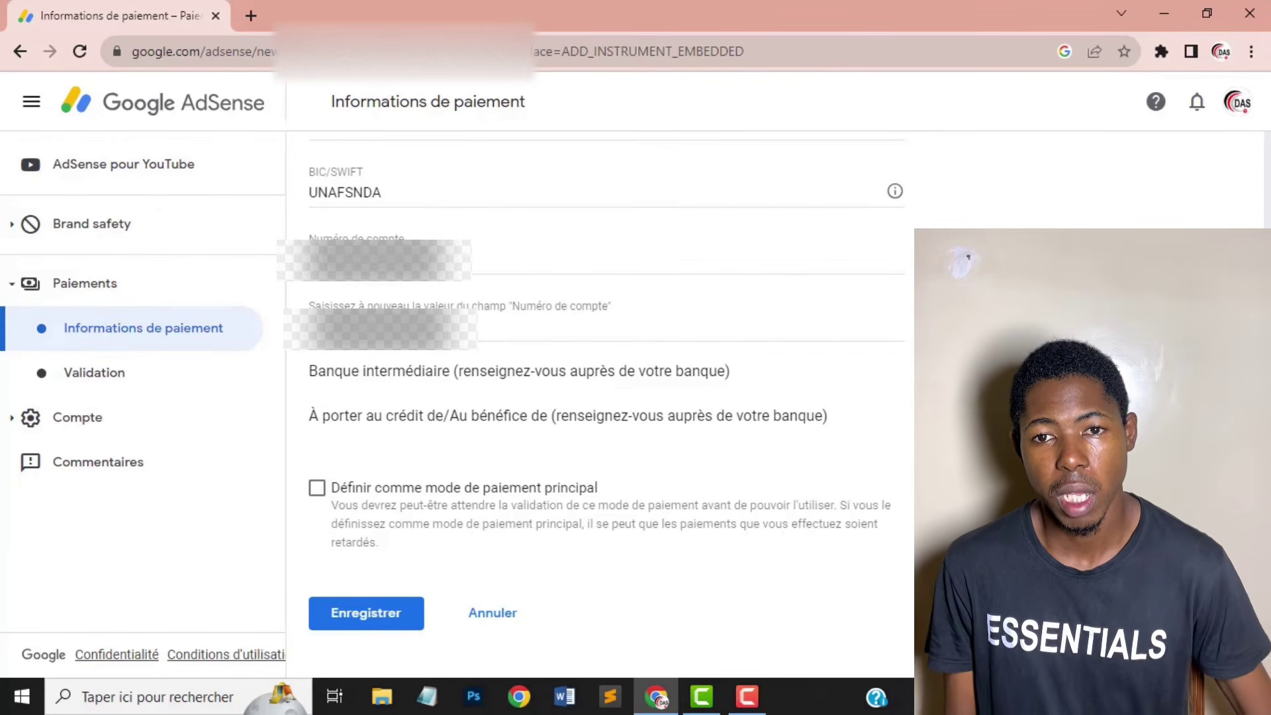
scroll(431, 207, down, 1)
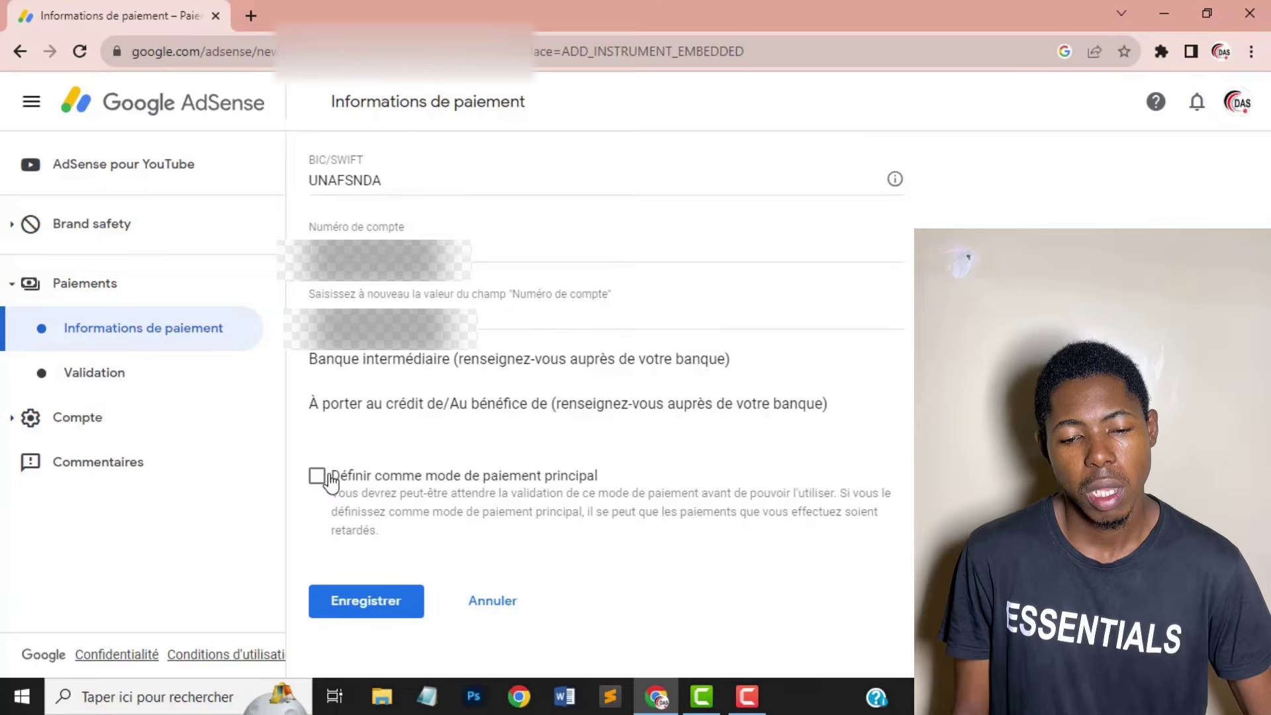
click(400, 611)
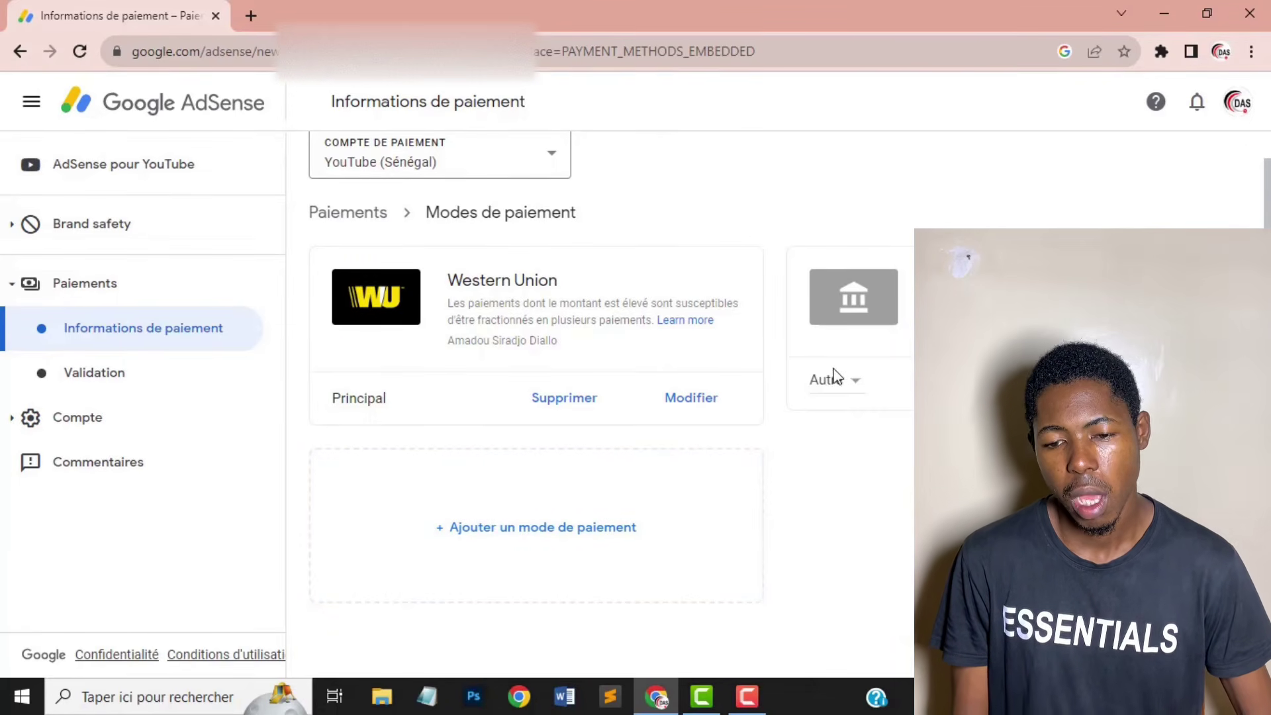
click(820, 387)
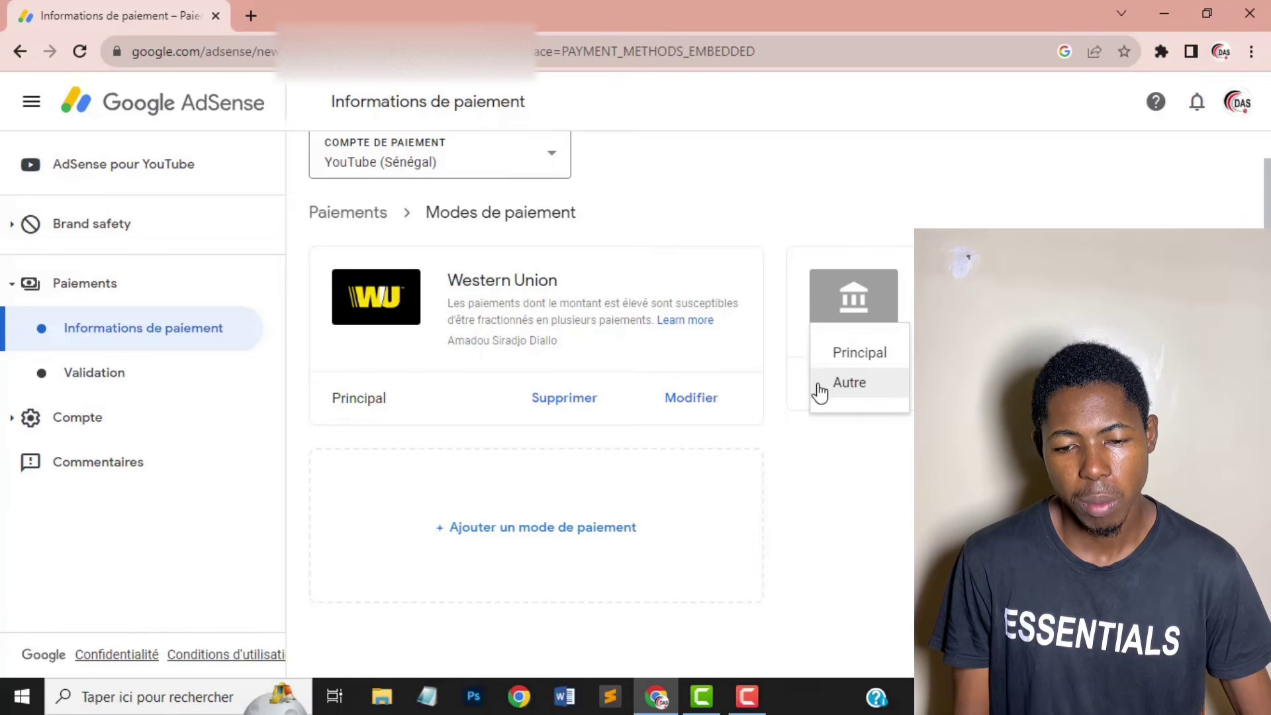
click(859, 362)
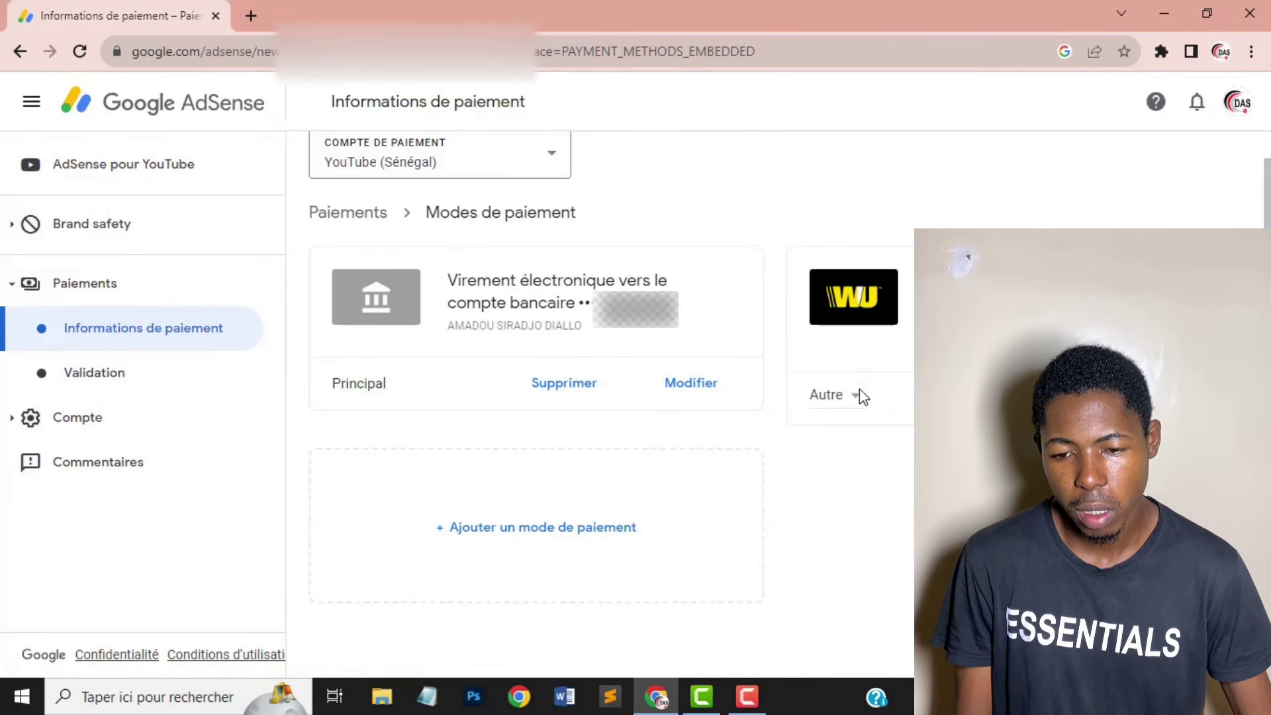
- Start adding another payment method with electronic transfer details and review the blank form's beneficiary and bank fields
click(517, 533)
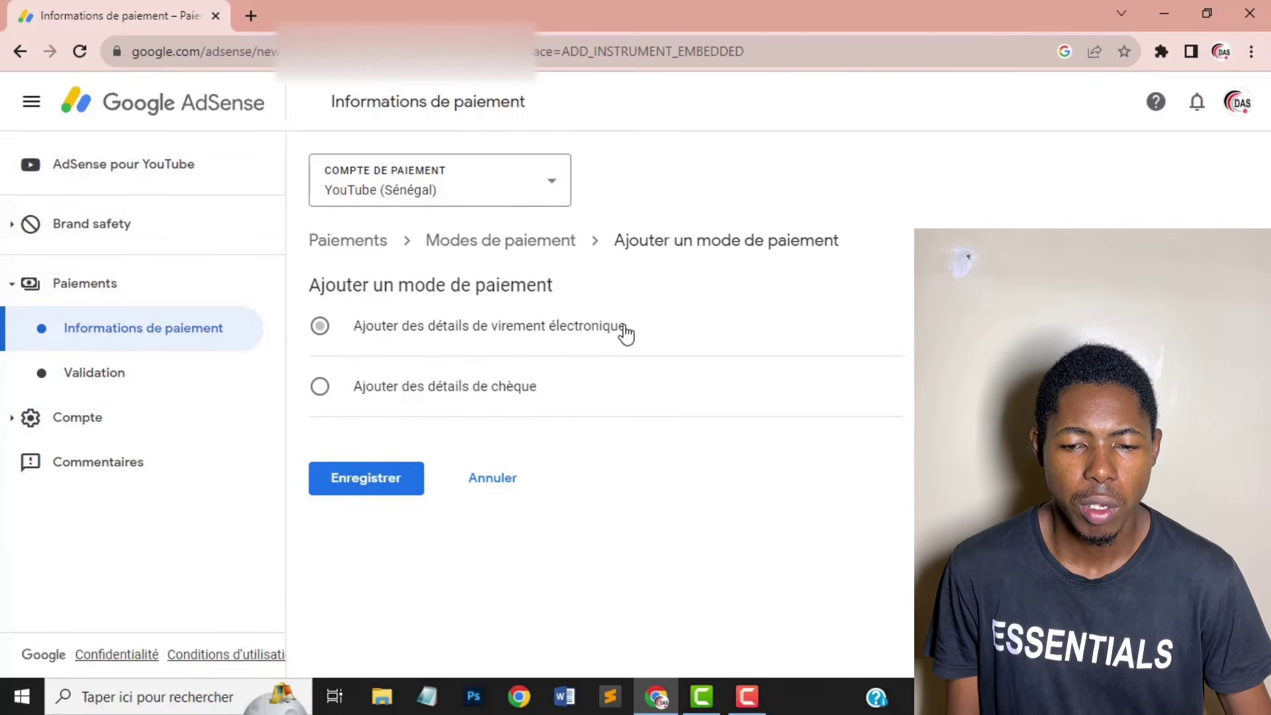
click(433, 334)
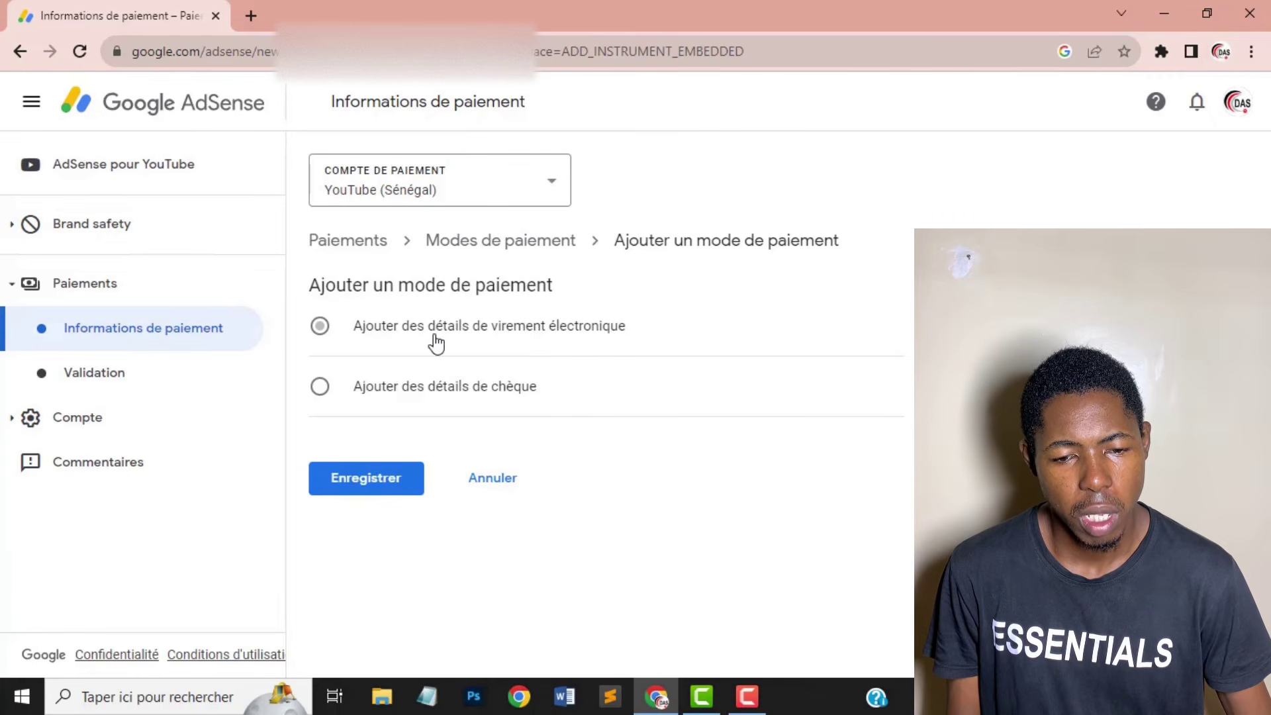
scroll(608, 404, down, 4)
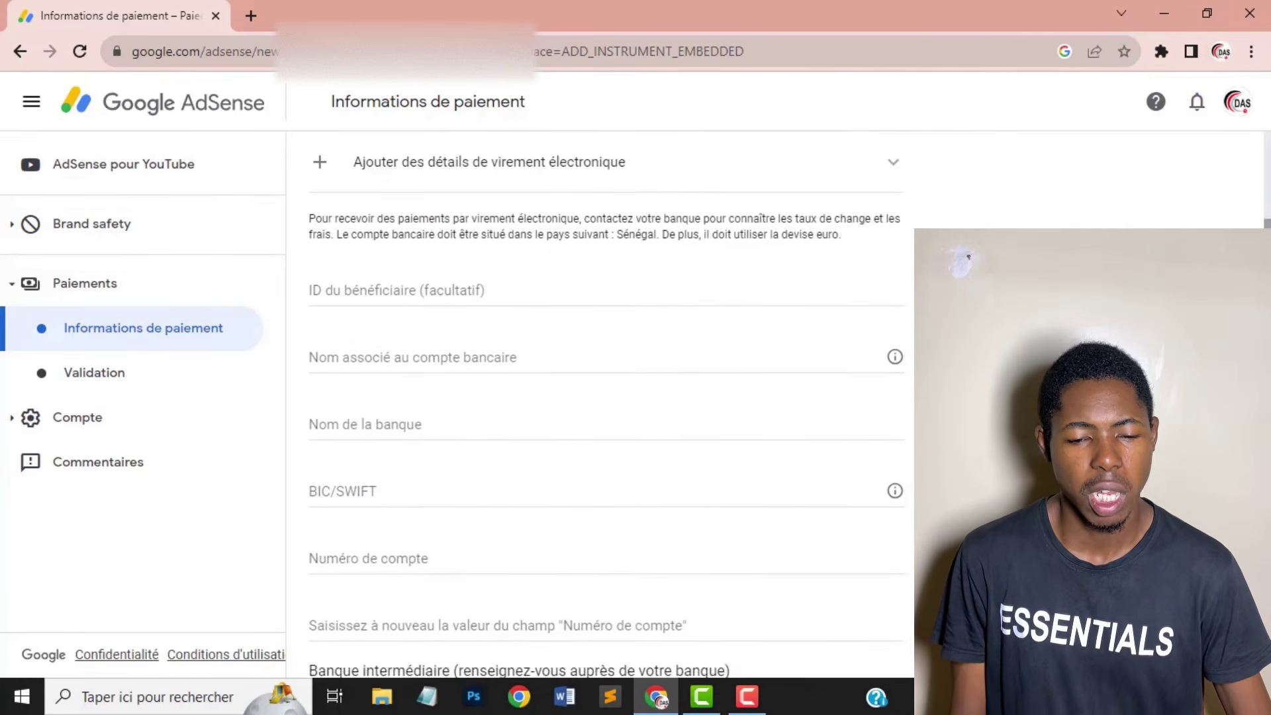
scroll(606, 404, up, 2)
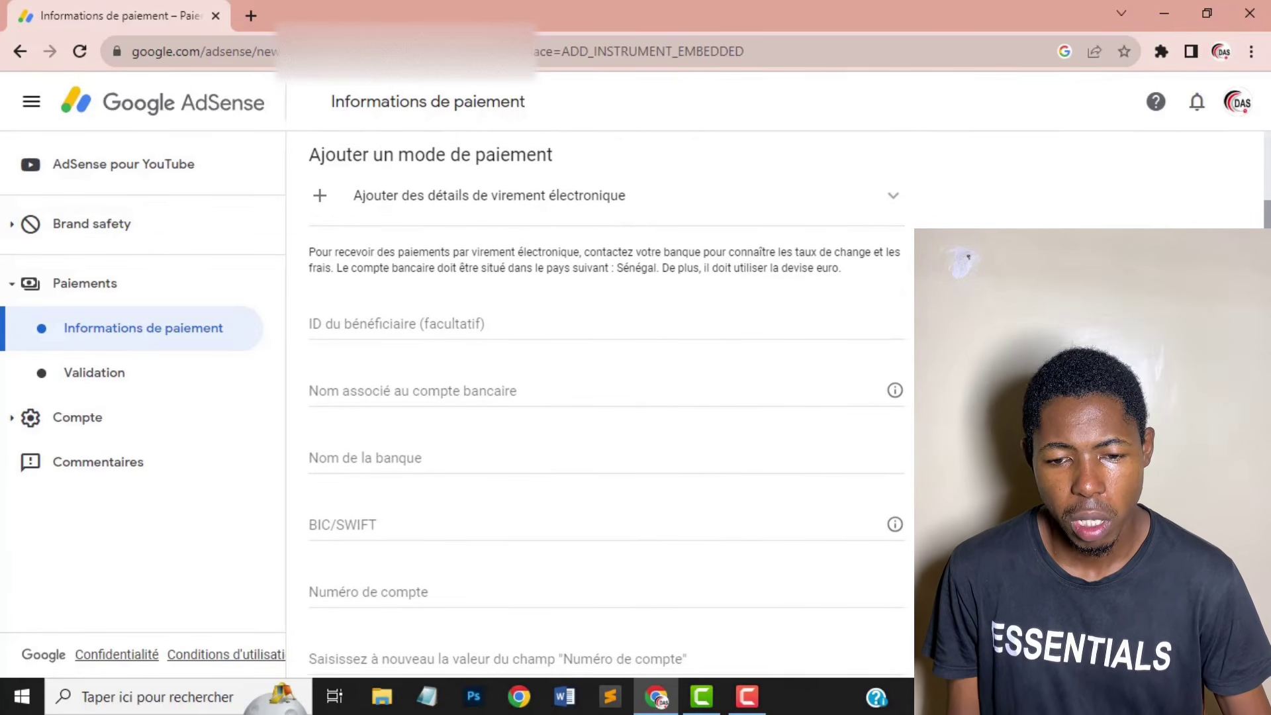
scroll(606, 404, up, 1)
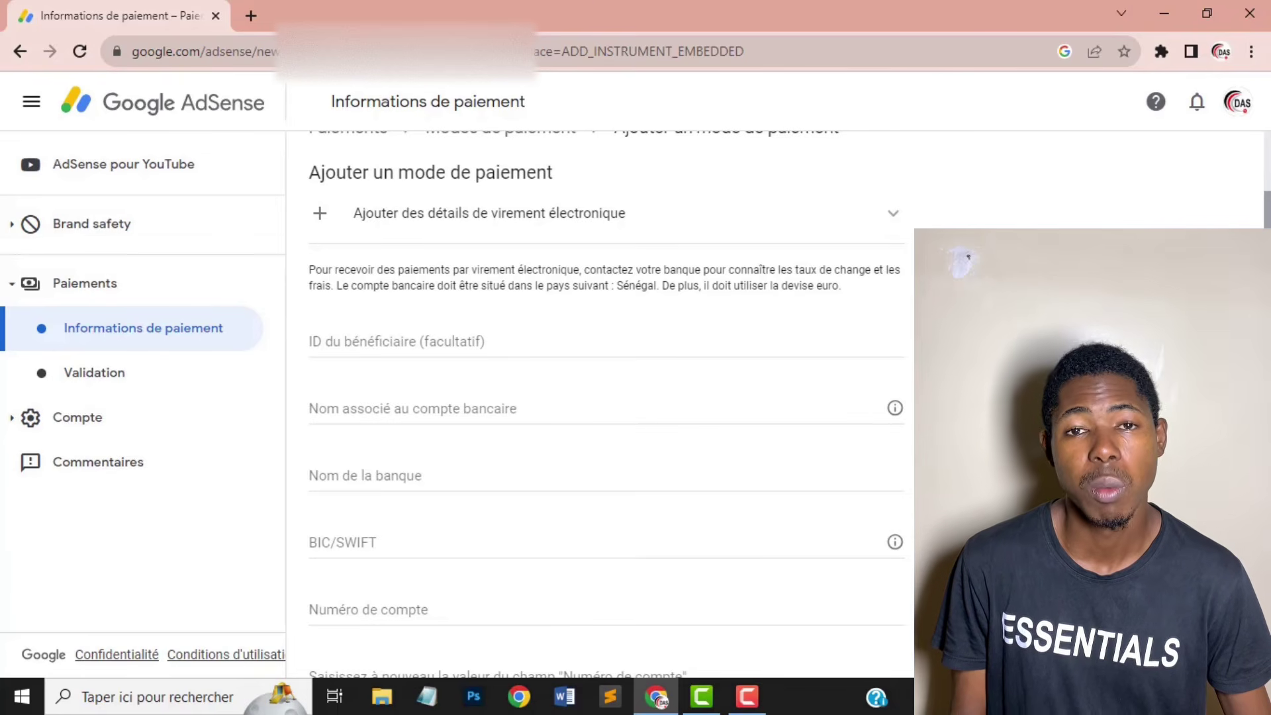
scroll(606, 404, up, 2)
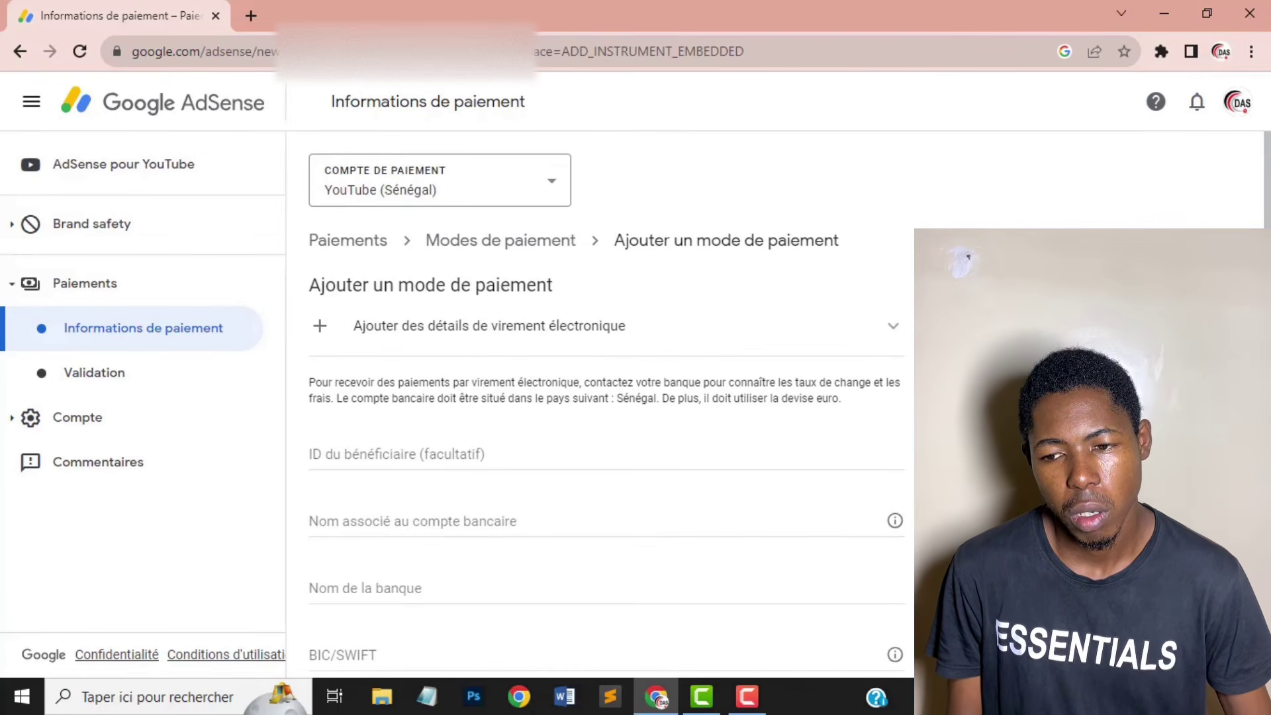